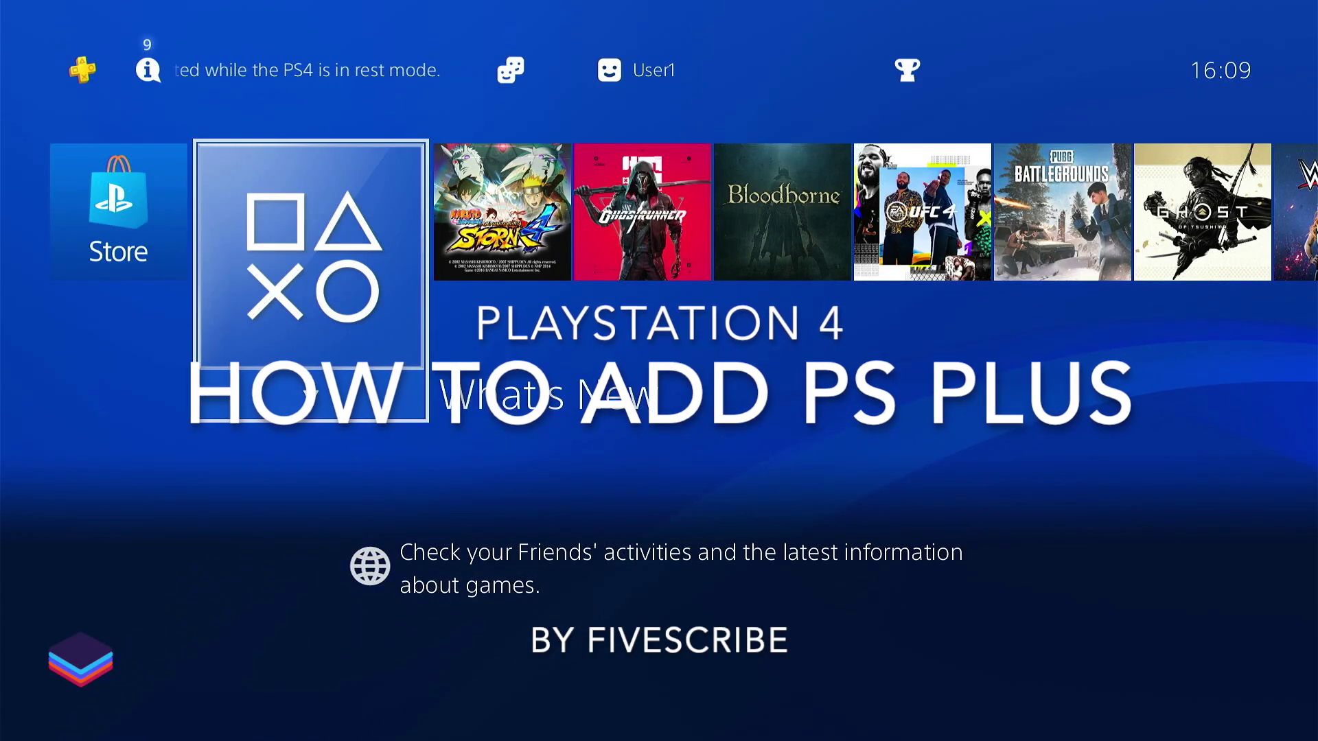
Step: Open Settings from the home screen's function area
{"action": "key", "text": "Up"}
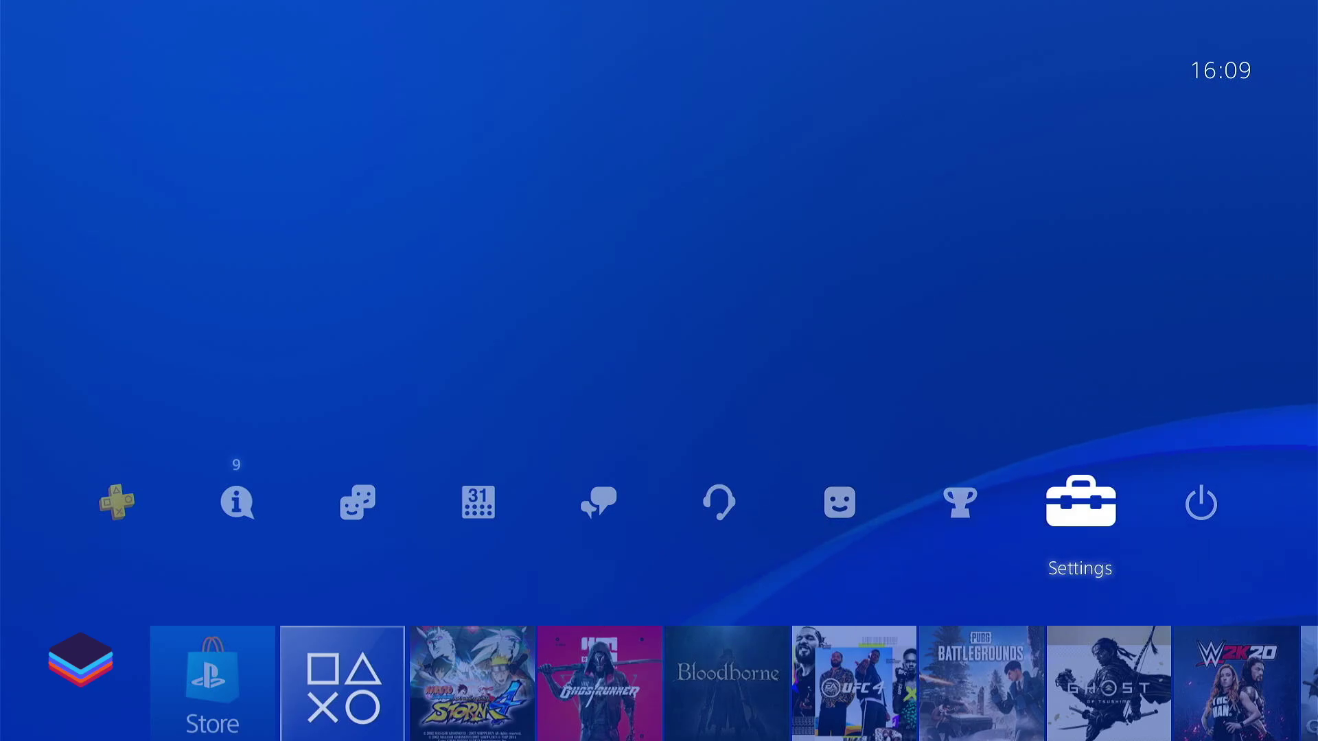
{"action": "key", "text": "Return"}
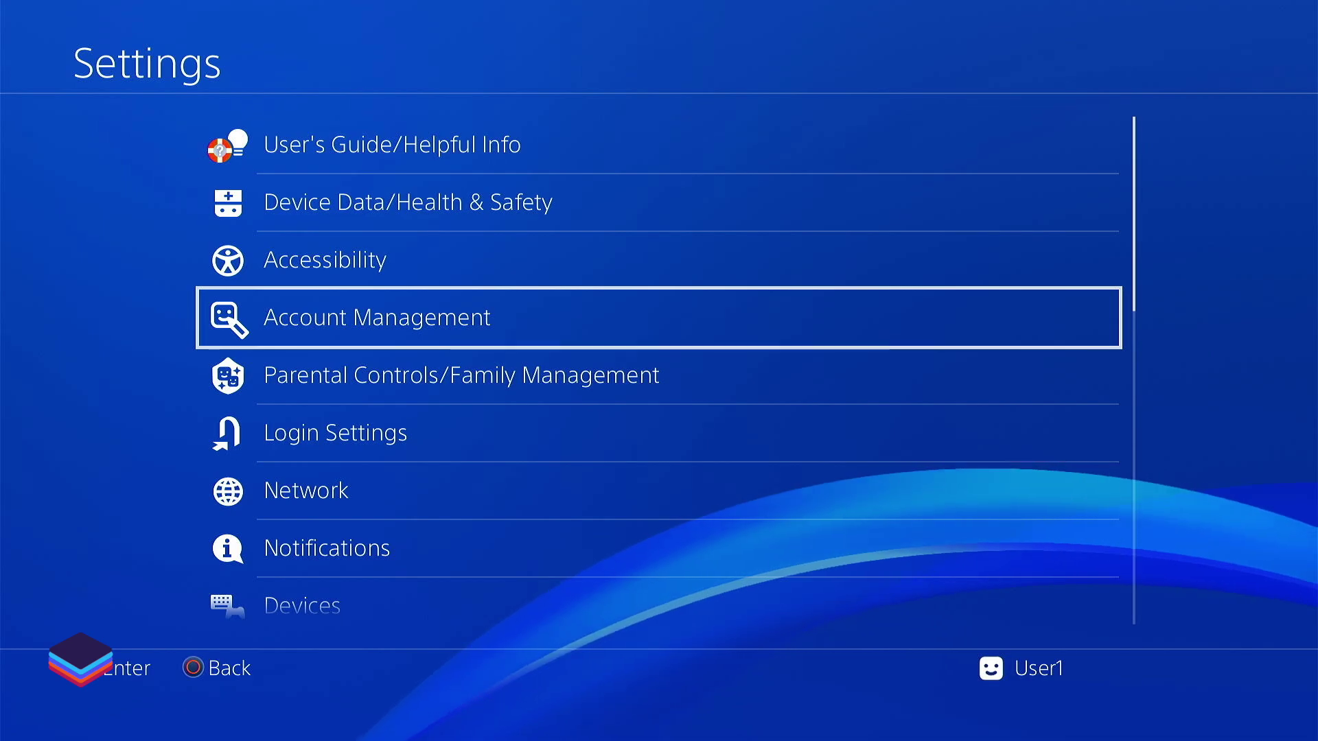
Step: Turn on Log In to PS4 Automatically in Login Settings, then go to User Management
{"action": "key", "text": "Down"}
{"action": "key", "text": "Down"}
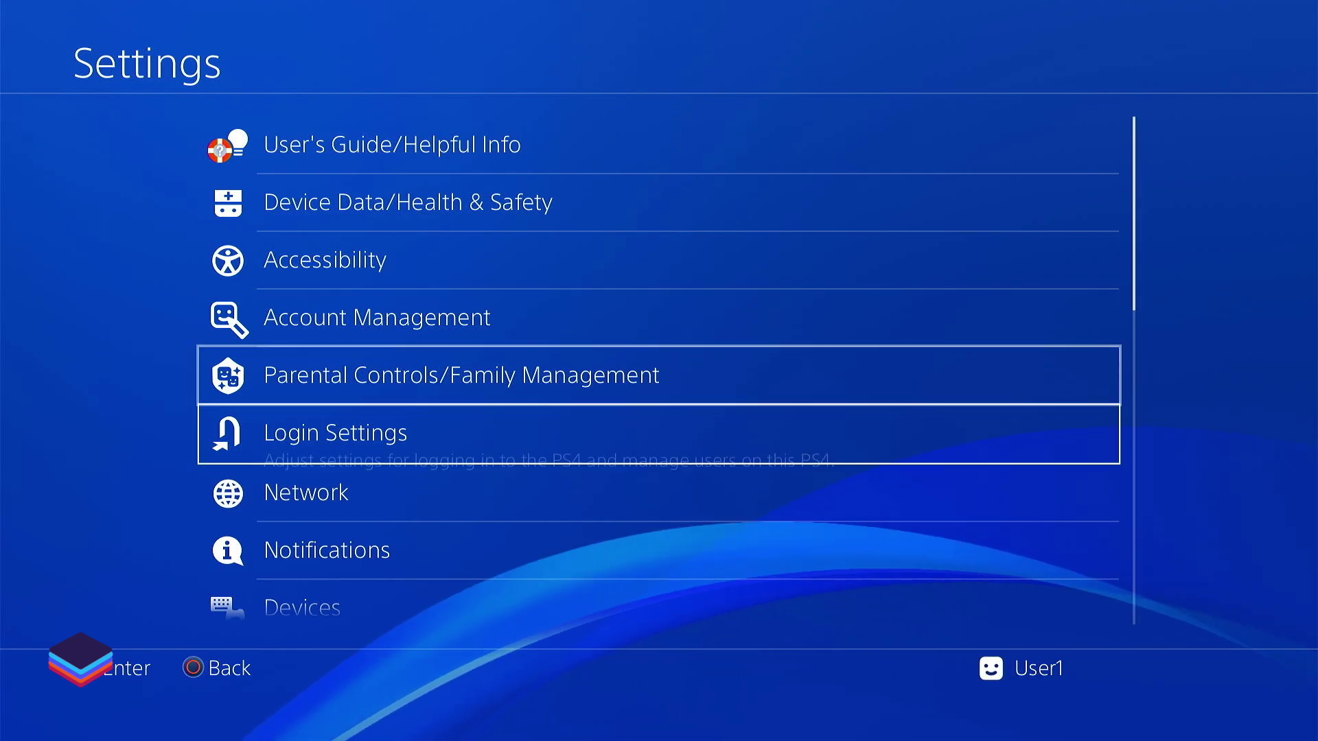
{"action": "key", "text": "Return"}
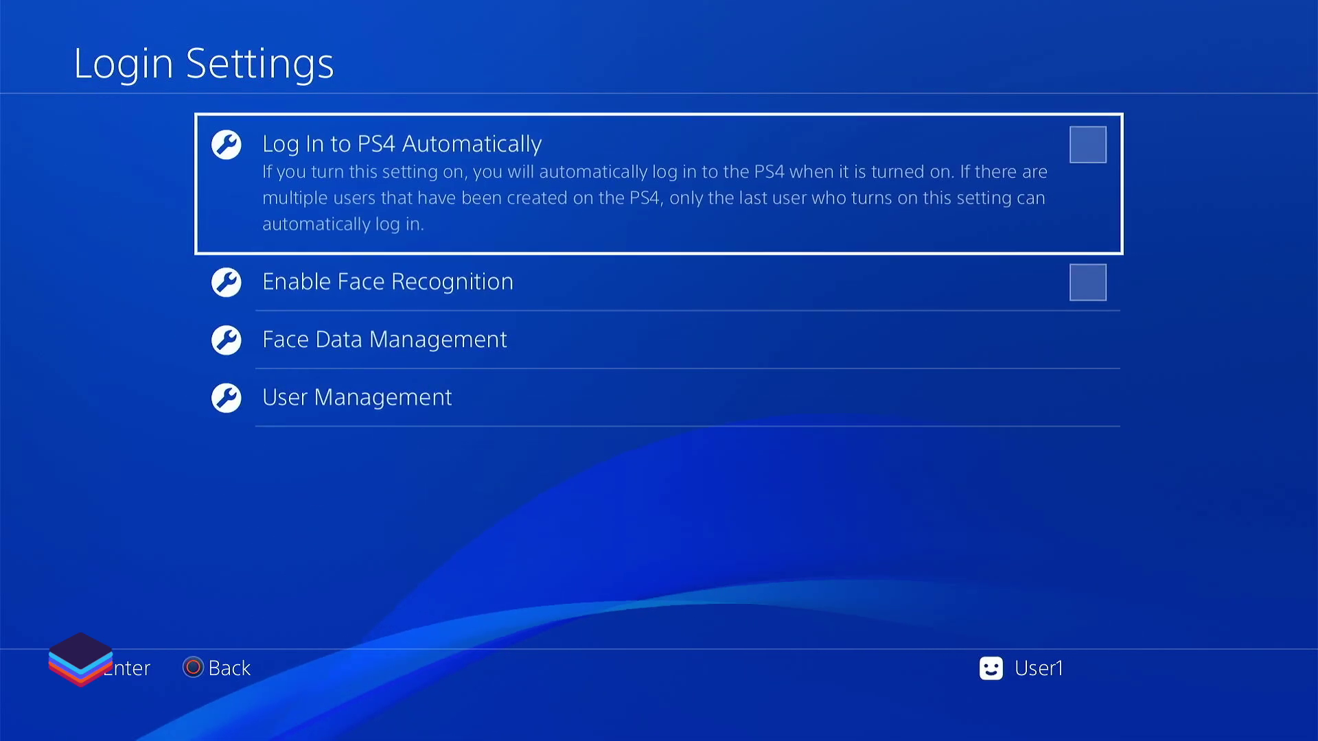
{"action": "key", "text": "Return"}
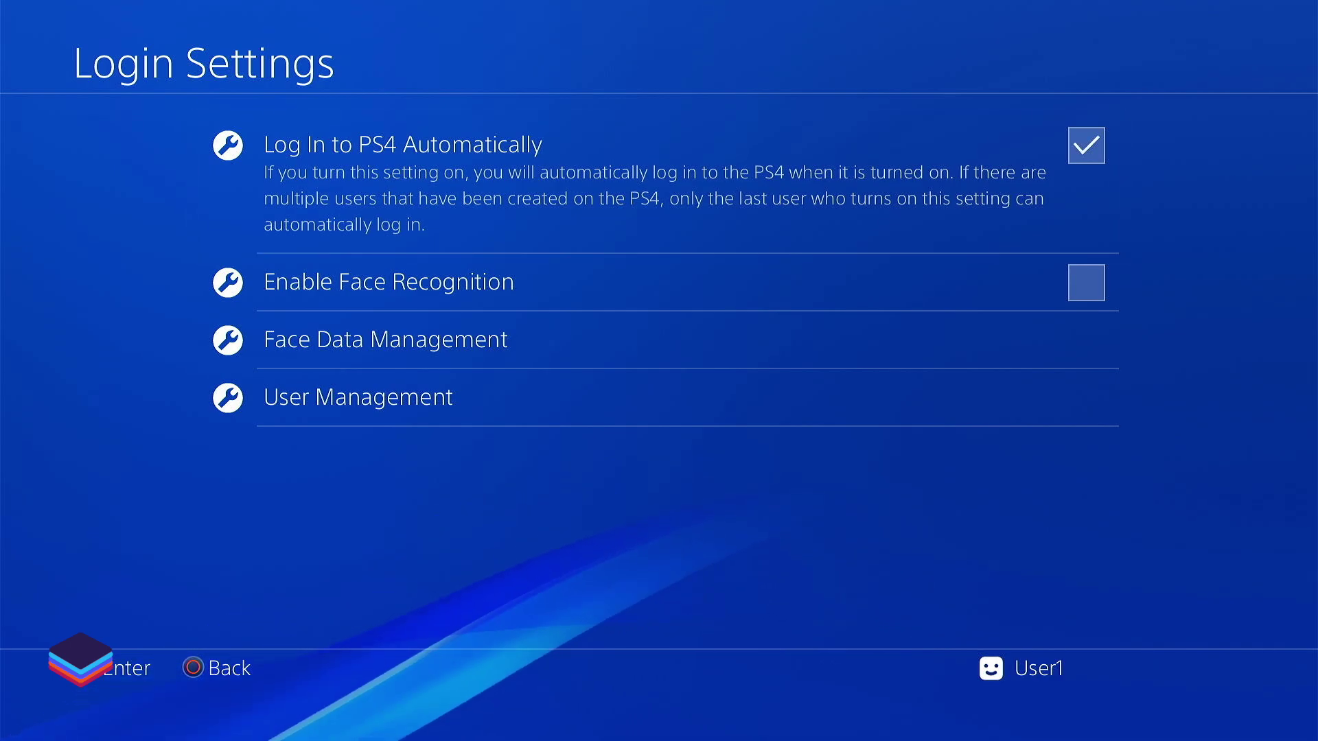
{"action": "key", "text": "Down"}
{"action": "key", "text": "Down"}
{"action": "key", "text": "Down"}
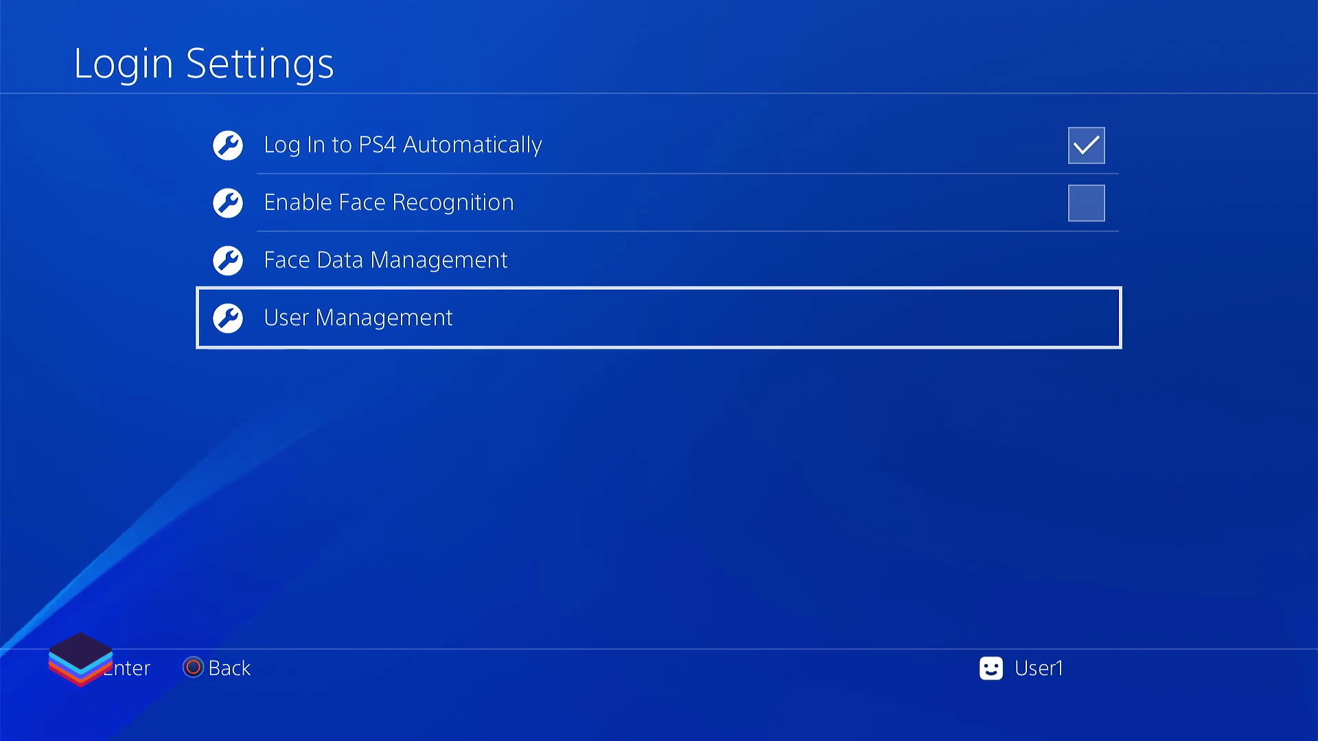
{"action": "key", "text": "Return"}
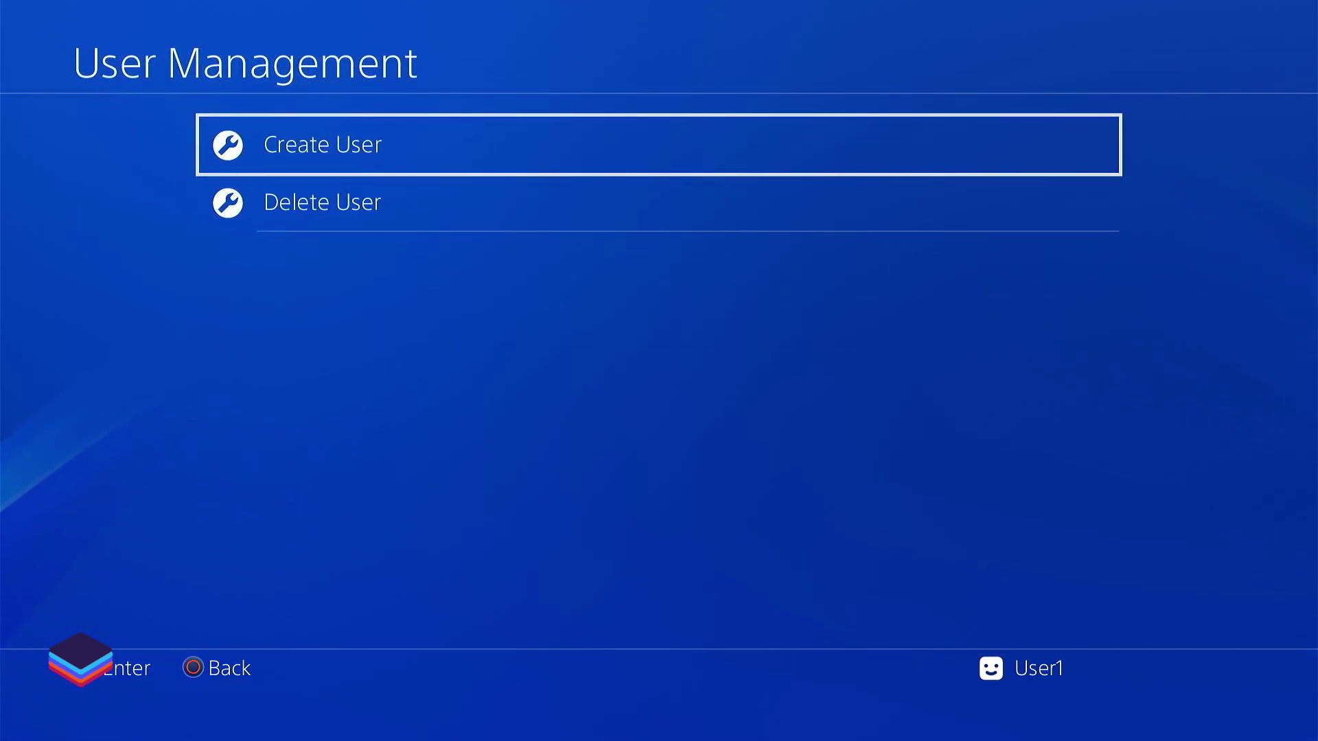
Step: Create a new user, accept the User Agreement and continue to PlayStation Network sign-in
{"action": "key", "text": "Return"}
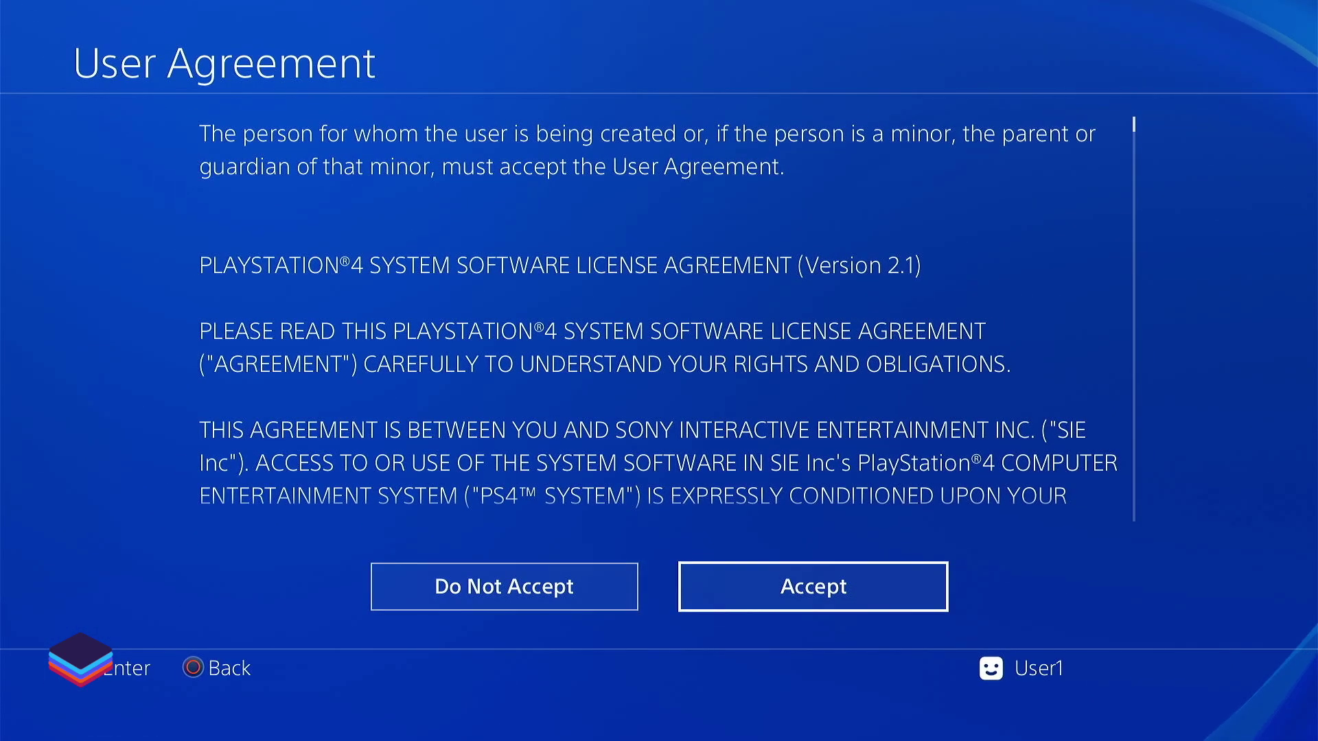
{"action": "key", "text": "Return"}
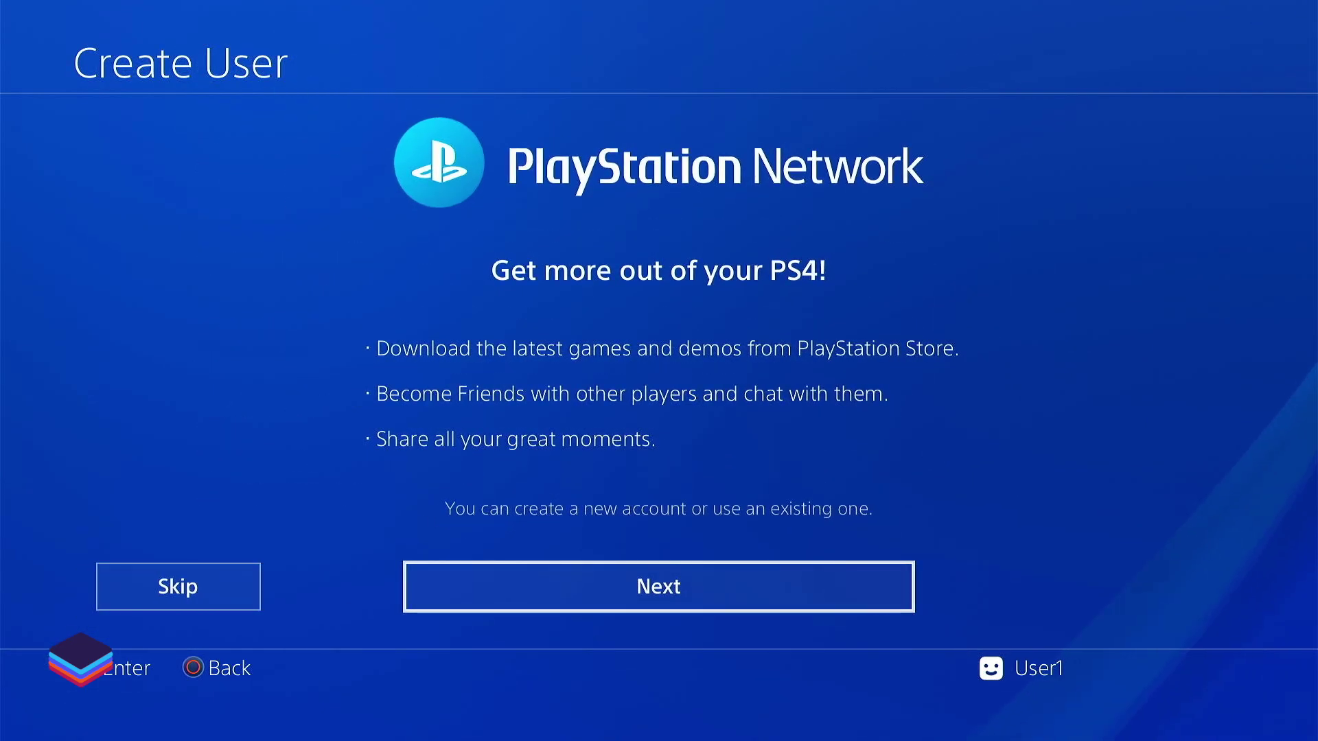
{"action": "key", "text": "Return"}
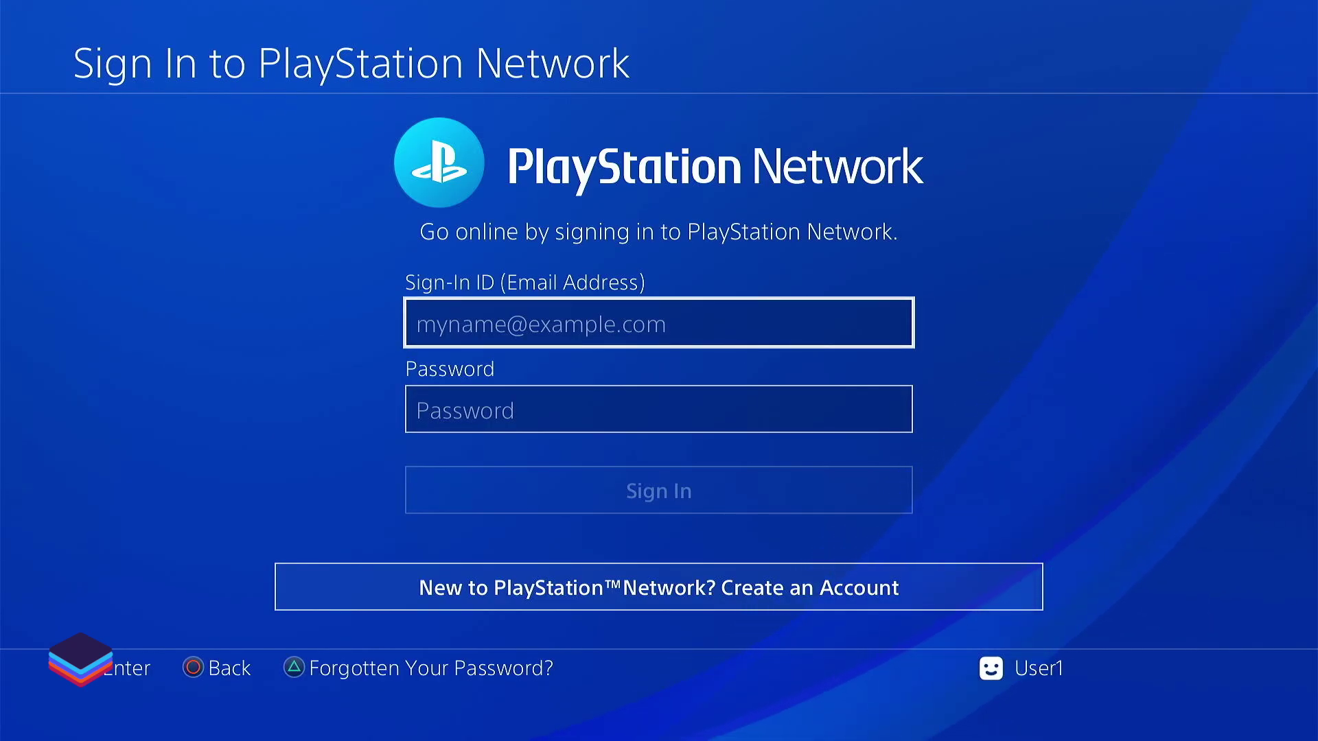
Step: Start typing the account's e-mail address into the Sign-In ID field
{"action": "key", "text": "Return"}
{"action": "key", "text": "Up"}
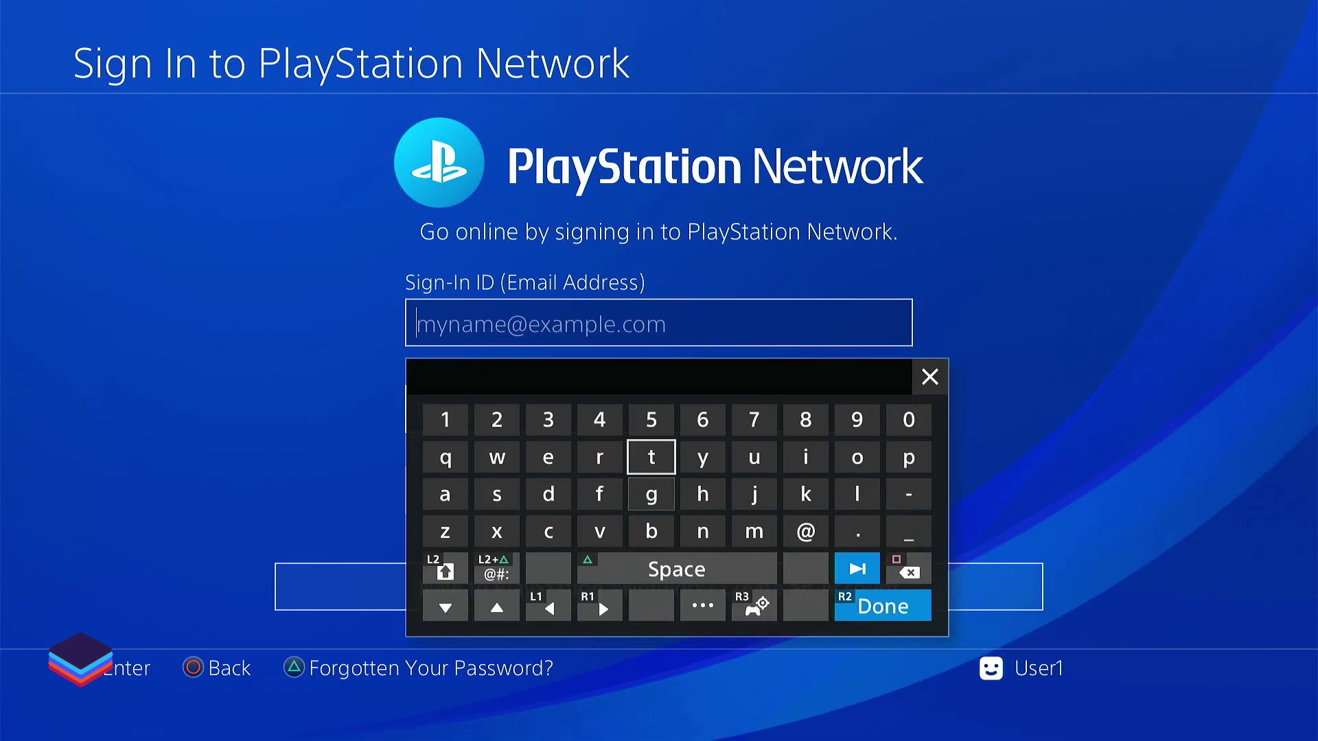
{"action": "key", "text": "Left"}
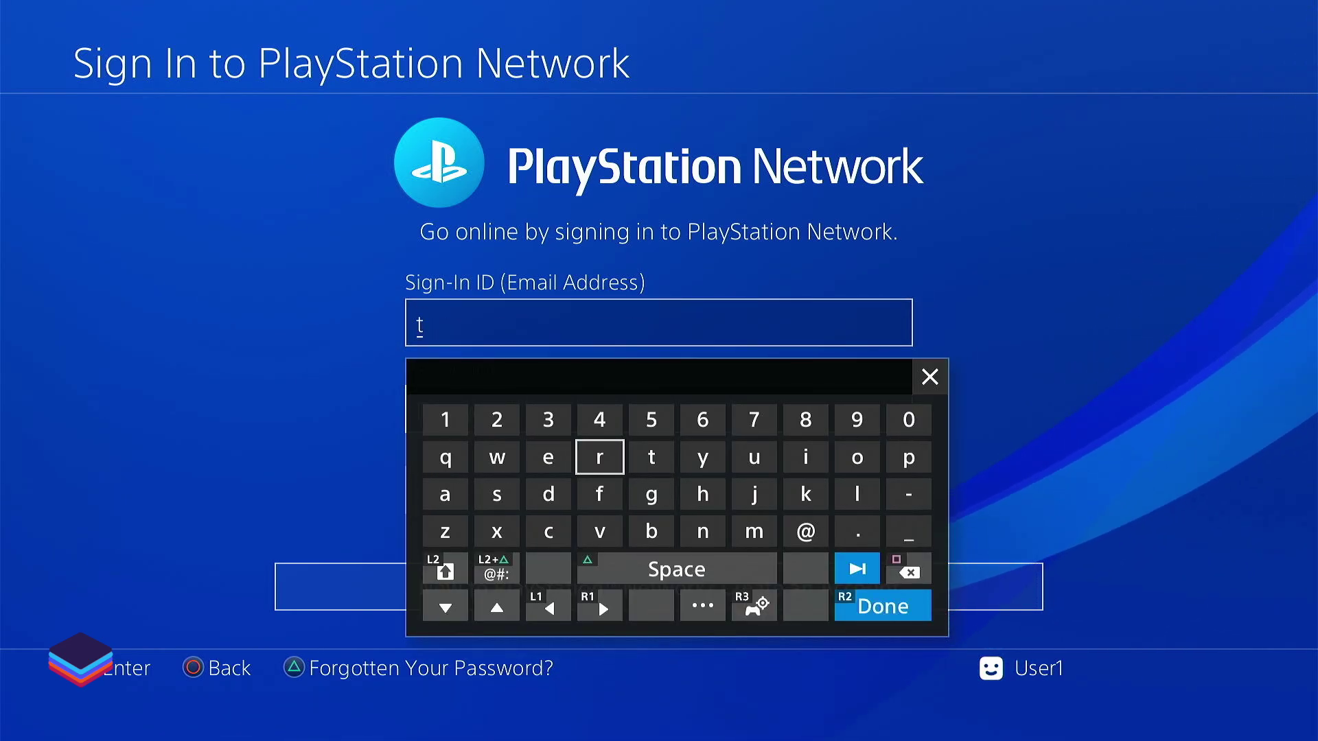
{"action": "key", "text": "Right"}
{"action": "key", "text": "Right"}
{"action": "key", "text": "Right"}
{"action": "key", "text": "Right"}
{"action": "key", "text": "Right"}
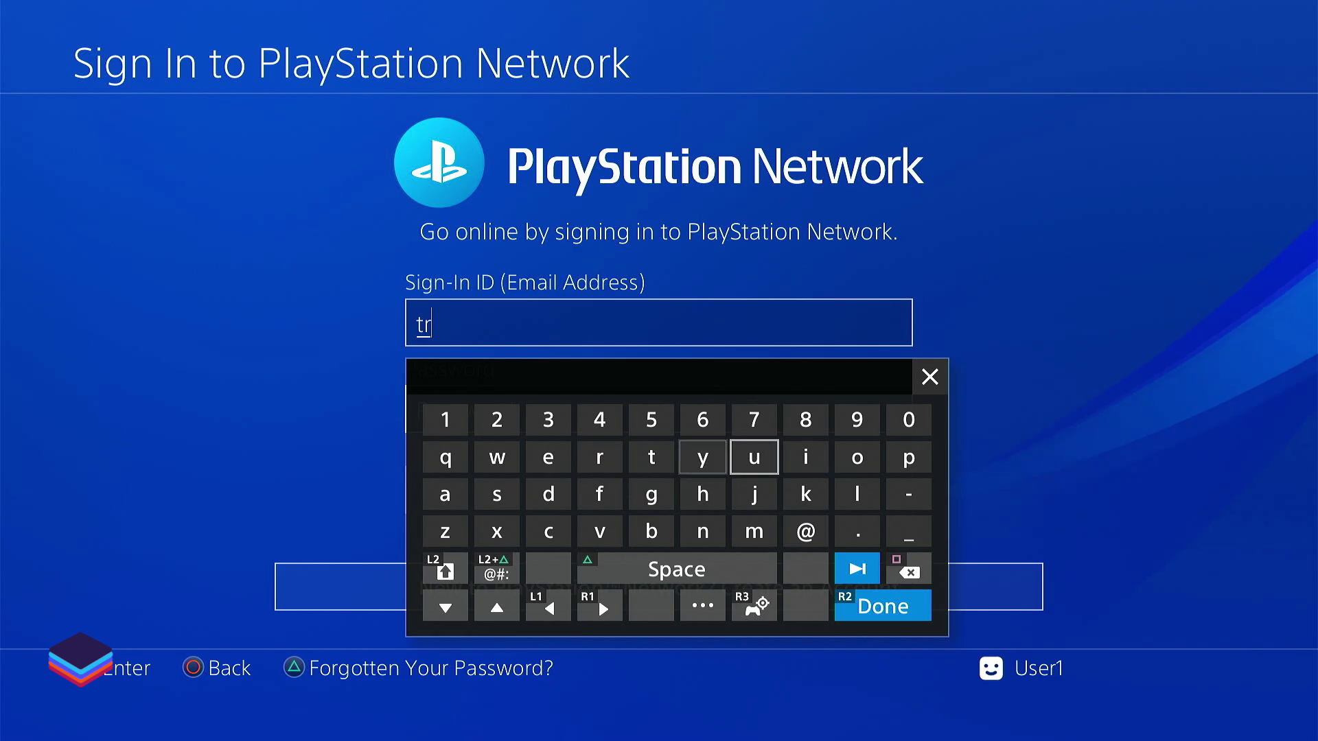
{"action": "key", "text": "Left"}
{"action": "key", "text": "Left"}
{"action": "key", "text": "Left"}
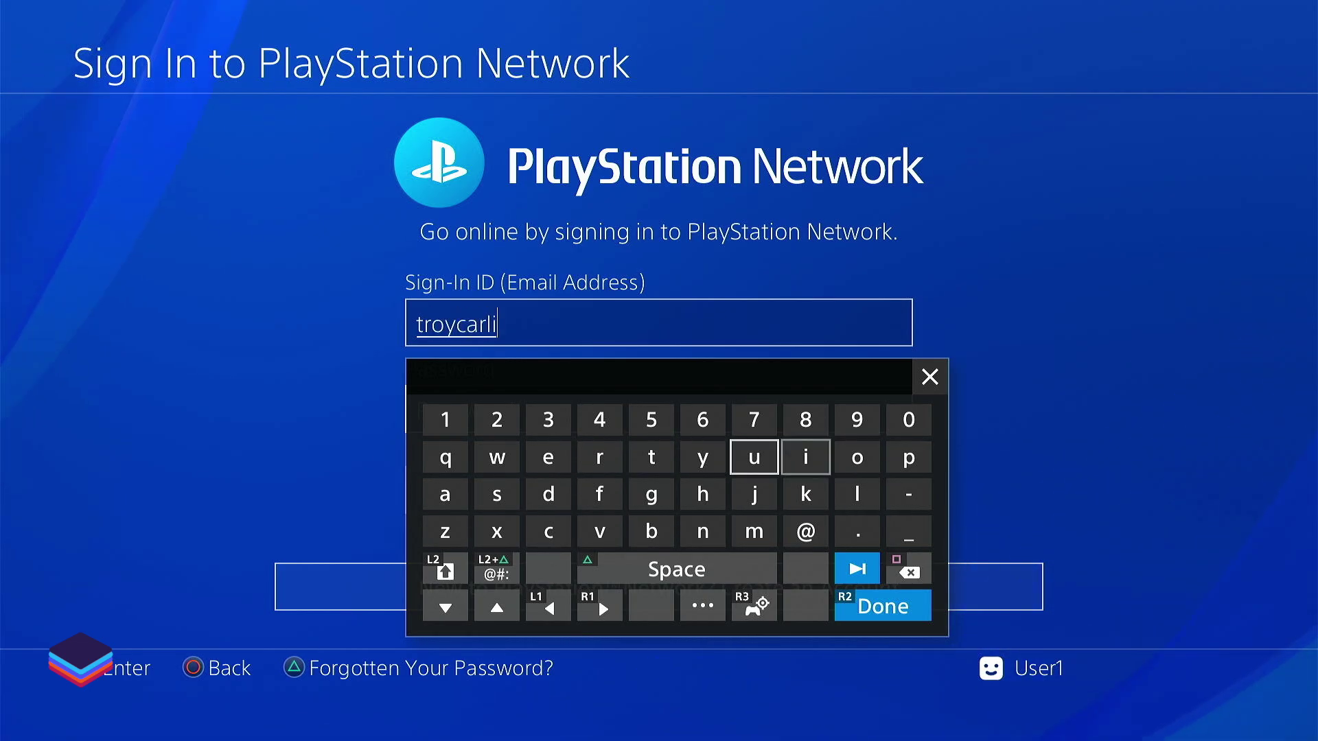
Step: Fix a mistyped letter, finish the e-mail address and begin typing the account password
{"action": "key", "text": "BackSpace"}
{"action": "key", "text": "Down"}
{"action": "key", "text": "Right"}
{"action": "key", "text": "Right"}
{"action": "key", "text": "Right"}
{"action": "key", "text": "Right"}
{"action": "key", "text": "Right"}
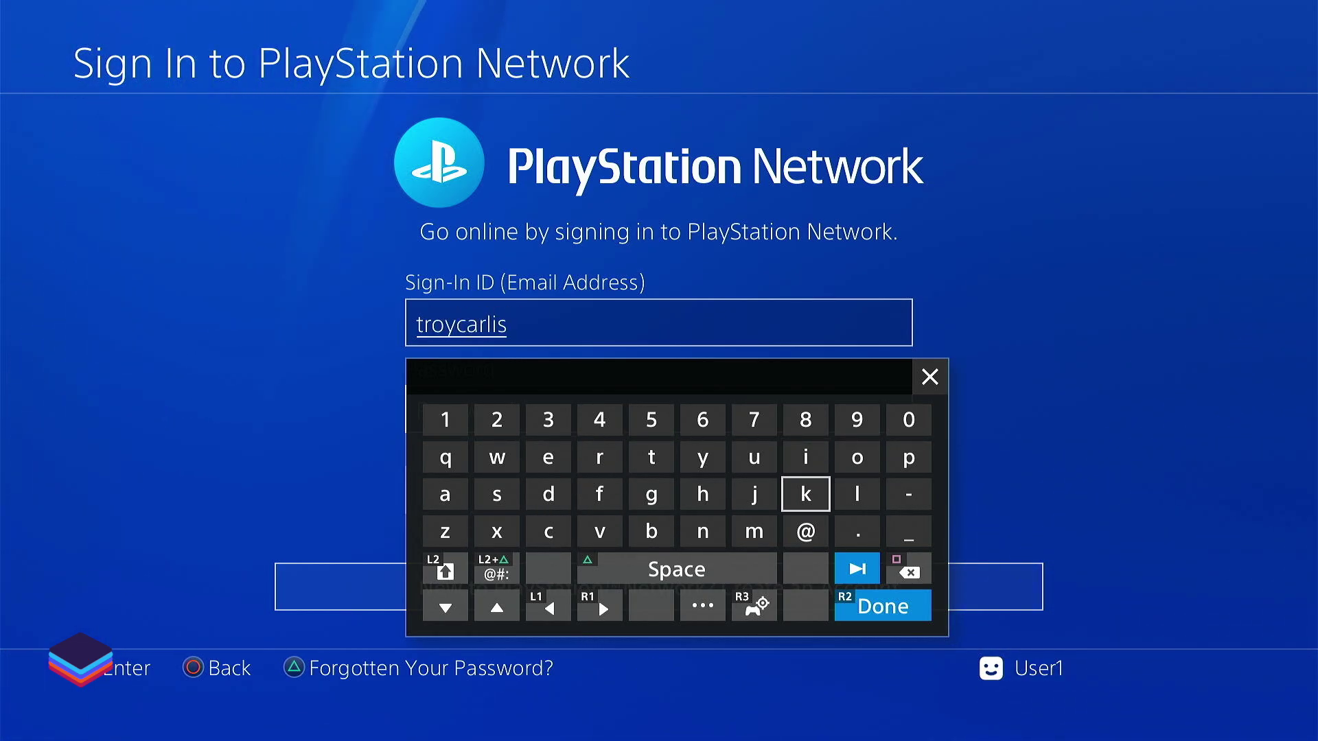
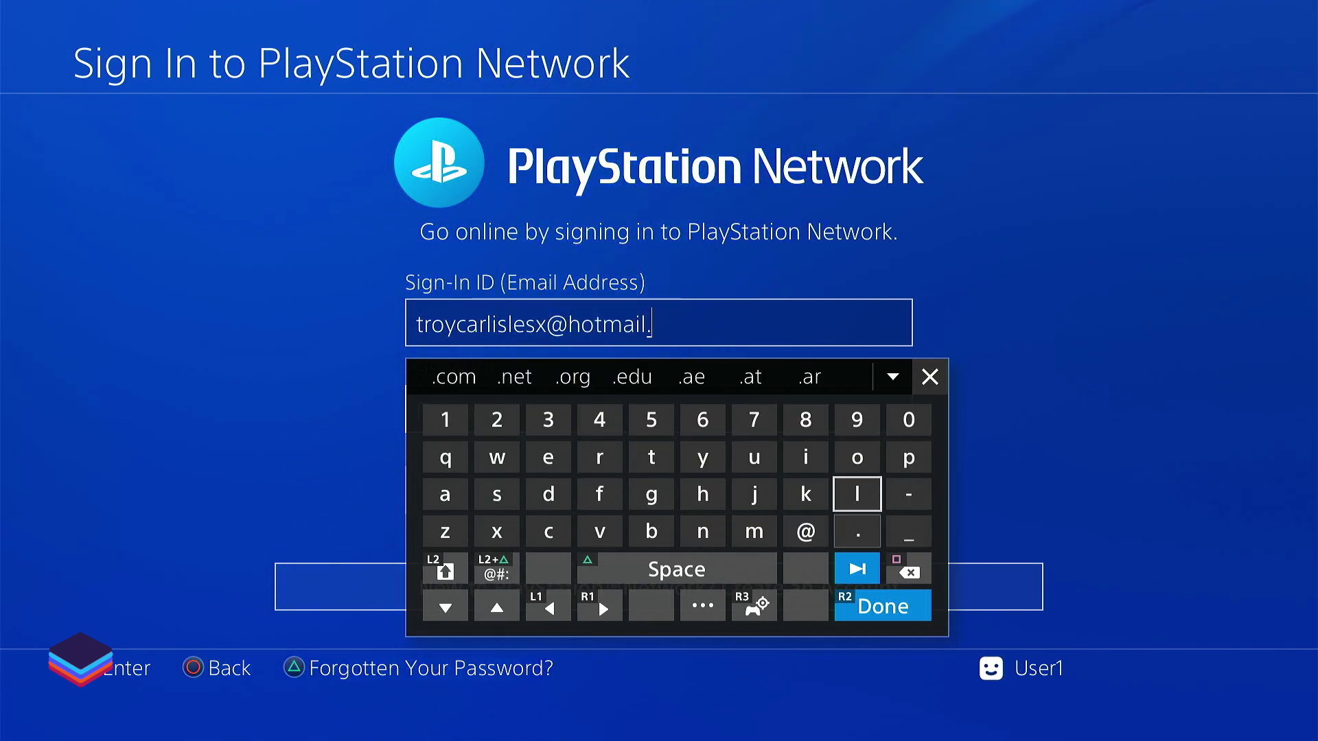
{"action": "key", "text": "Return"}
{"action": "key", "text": "Return"}
{"action": "type", "text": "***********"}
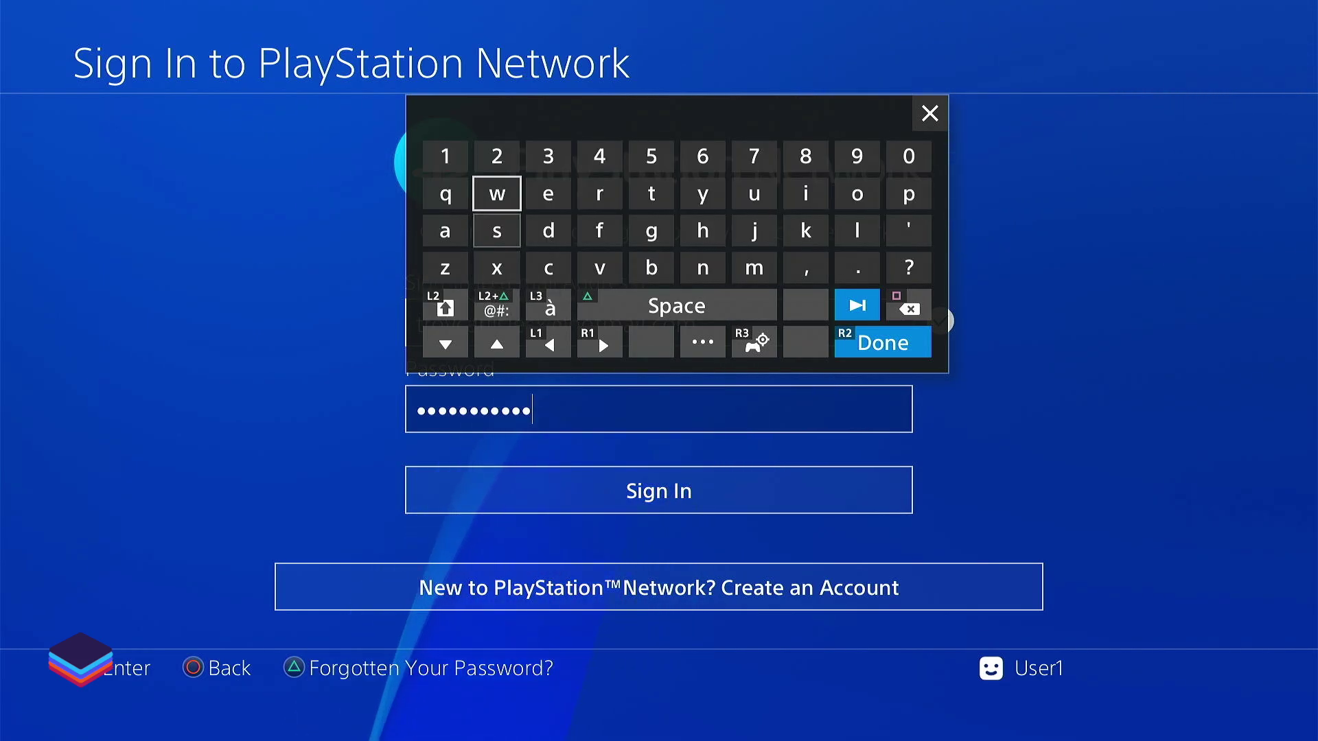
{"action": "type", "text": "*"}
Step: Complete the account password, including its # symbol, and submit the sign-in
{"action": "key", "text": "Left"}
{"action": "key", "text": "Left"}
{"action": "key", "text": "Down"}
{"action": "key", "text": "Down"}
{"action": "key", "text": "Down"}
{"action": "key", "text": "Down"}
{"action": "key", "text": "Return"}
{"action": "key", "text": "Up"}
{"action": "key", "text": "Up"}
{"action": "key", "text": "Up"}
{"action": "key", "text": "Up"}
{"action": "key", "text": "Right"}
{"action": "key", "text": "Right"}
{"action": "key", "text": "Right"}
{"action": "type", "text": "#"}
{"action": "key", "text": "Return"}
{"action": "key", "text": "Down"}
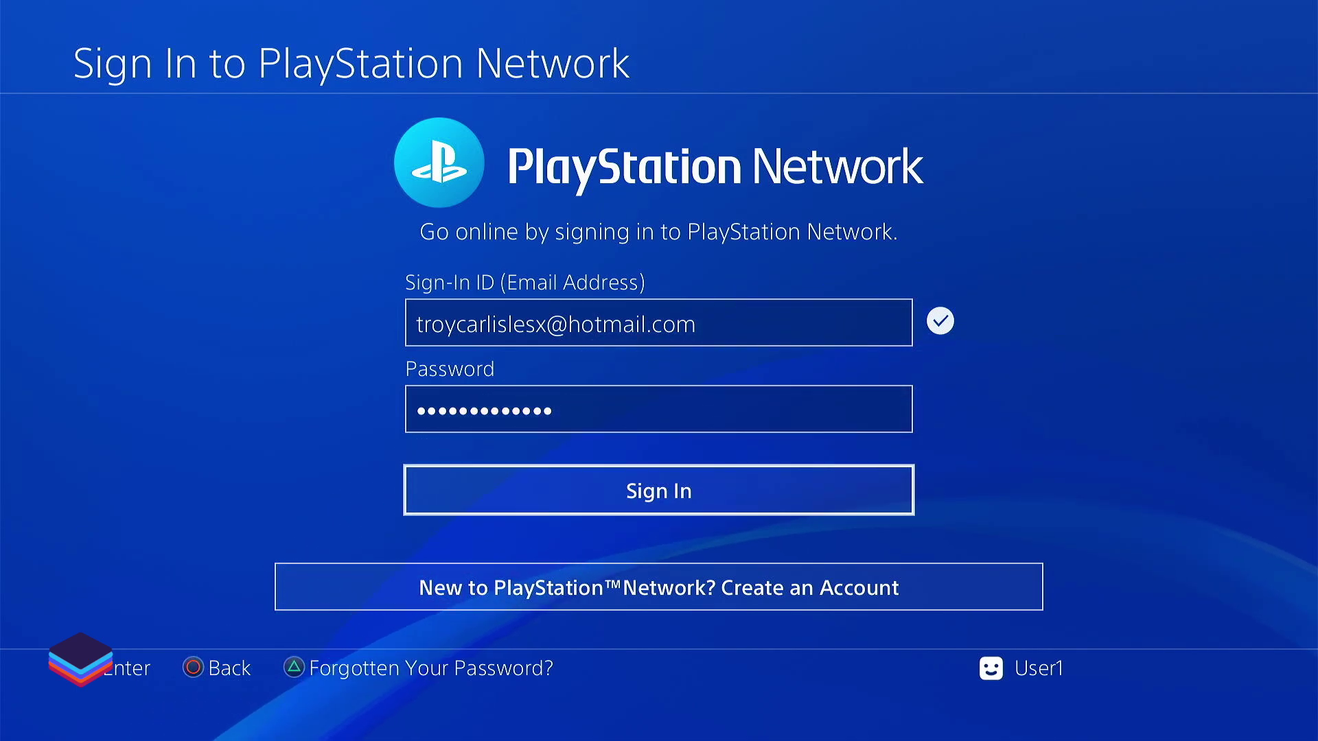
{"action": "key", "text": "Return"}
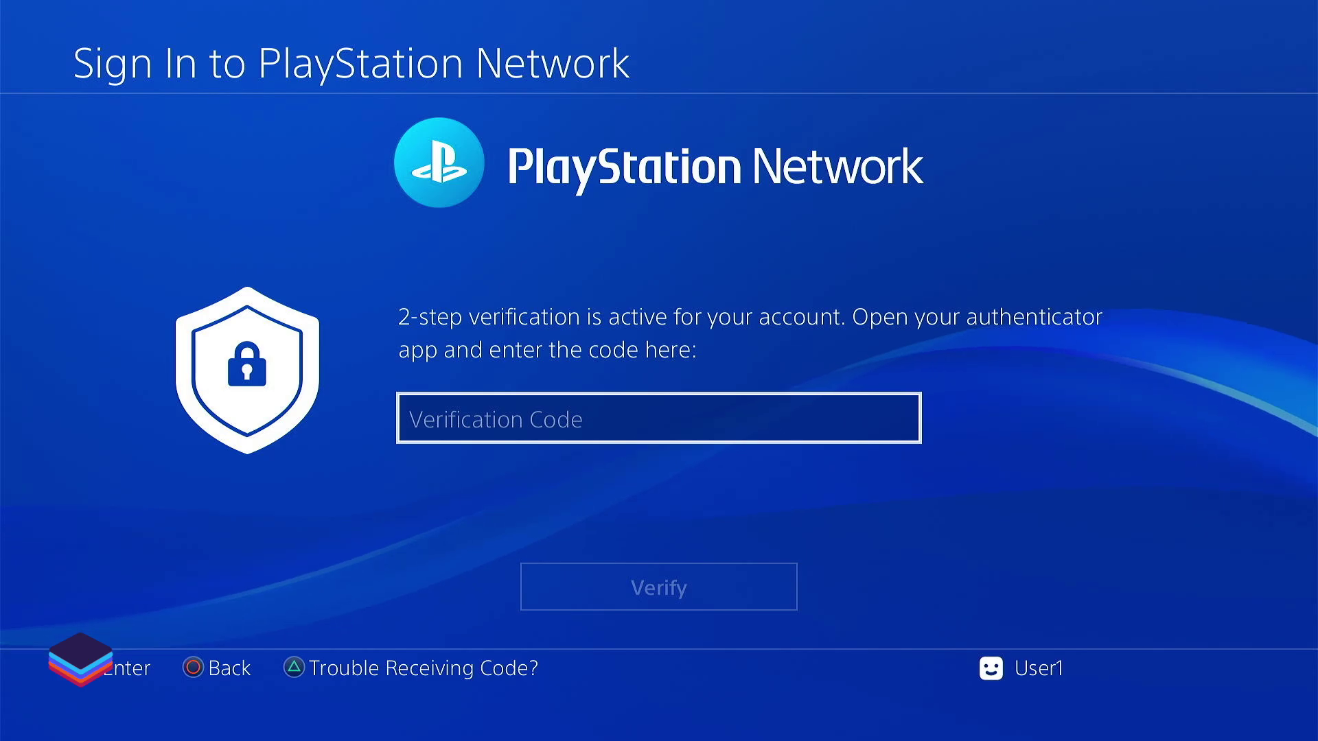
Step: Choose Trouble Receiving Code? and pick Sign In Using Backup Code
{"action": "key", "text": "t"}
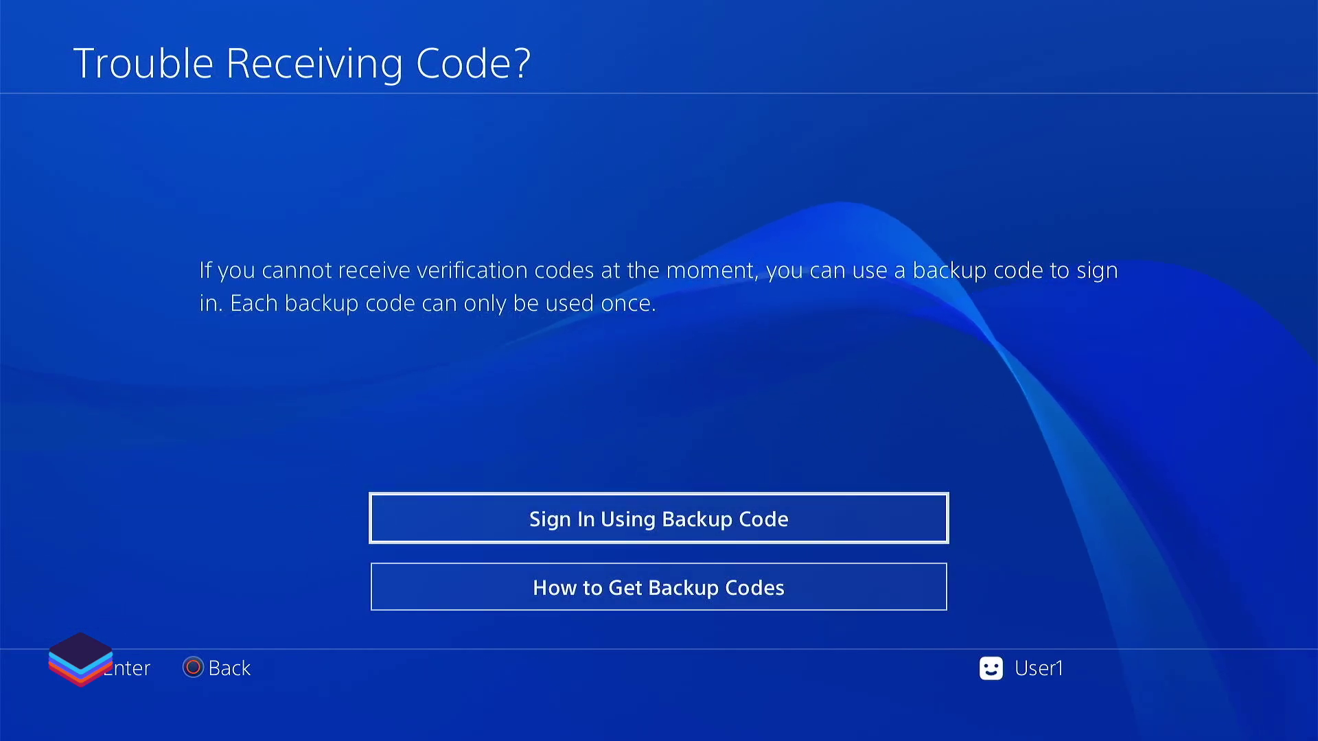
{"action": "key", "text": "Down"}
{"action": "key", "text": "Up"}
{"action": "key", "text": "Return"}
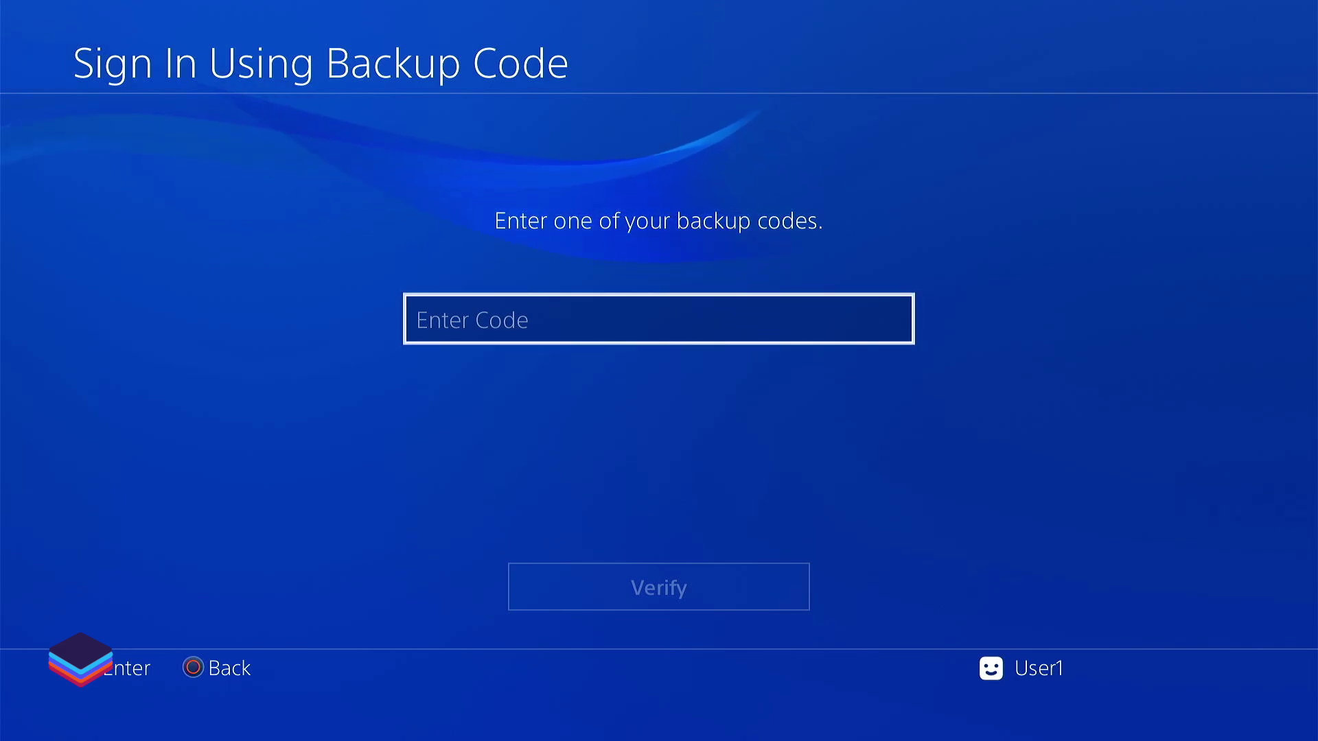
Step: Enter a backup code in the Enter Code field and verify it
{"action": "key", "text": "Return"}
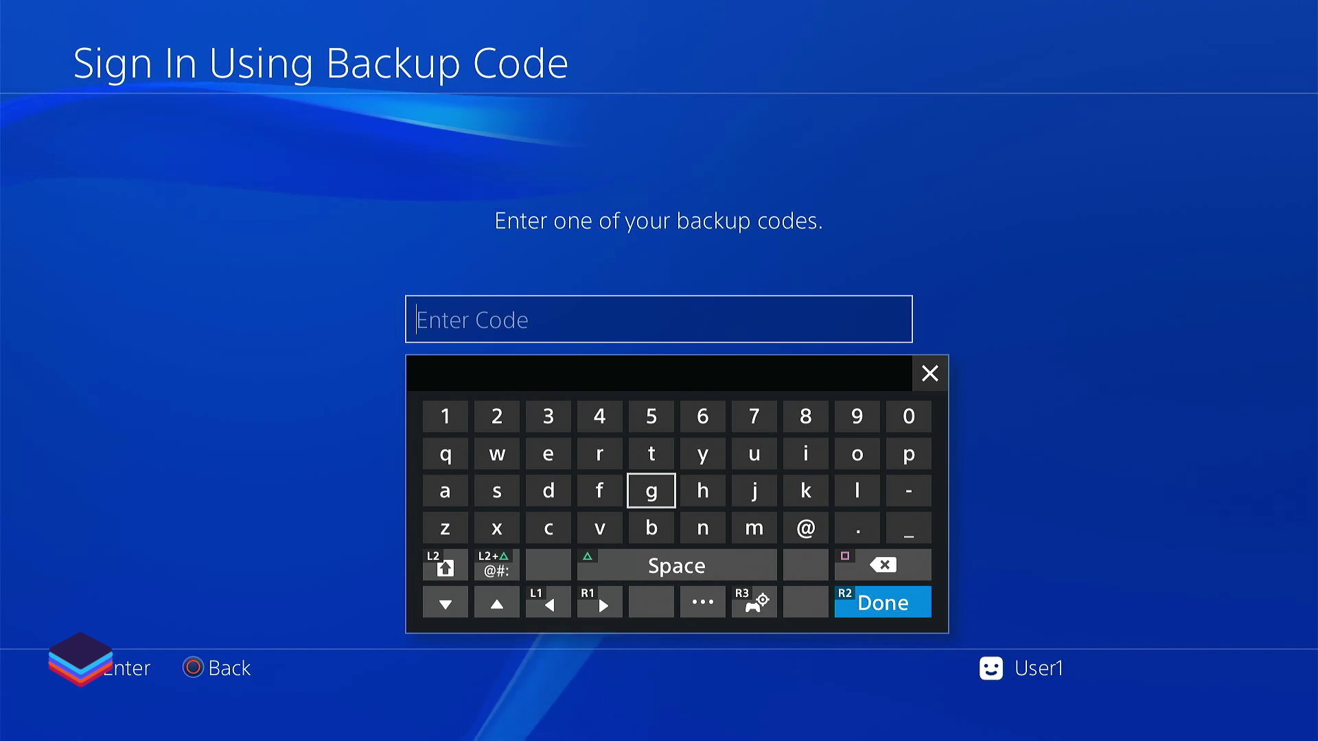
{"action": "key", "text": "shift"}
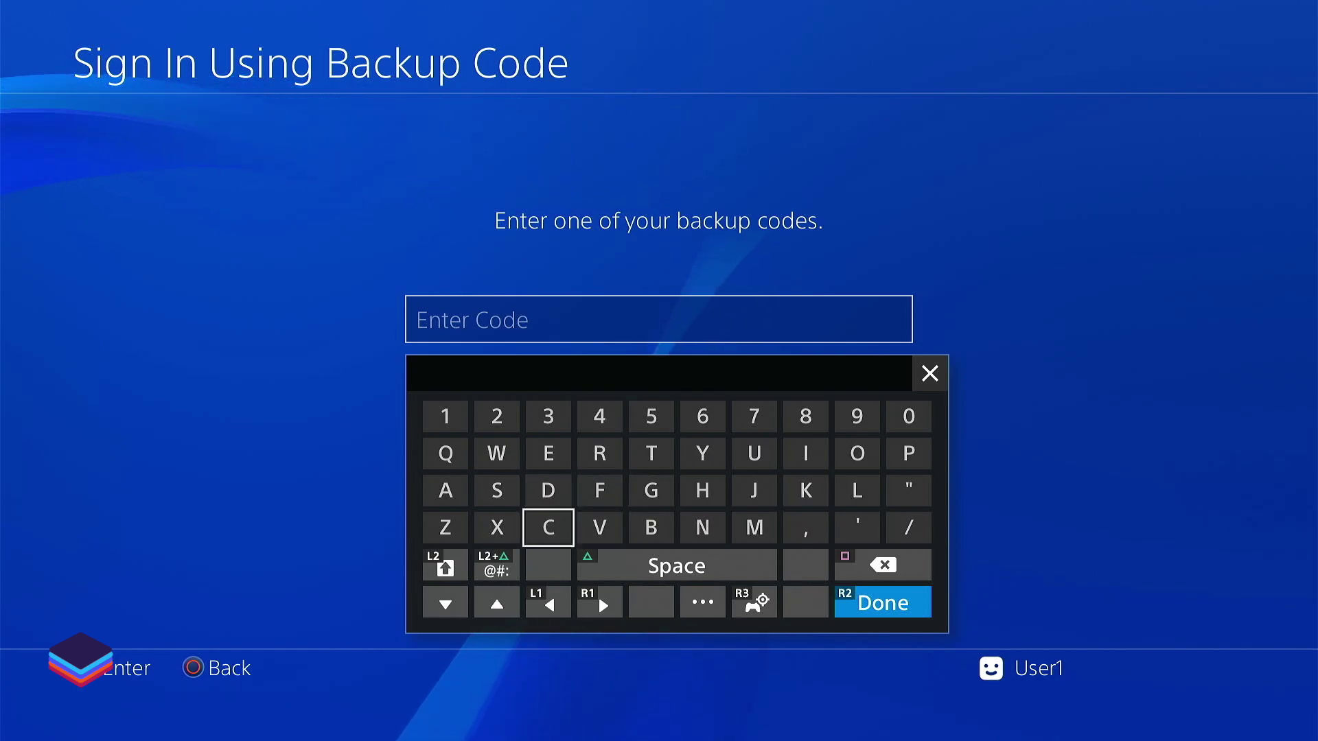
{"action": "key", "text": "Right"}
{"action": "key", "text": "Right"}
{"action": "key", "text": "Right"}
{"action": "key", "text": "Right"}
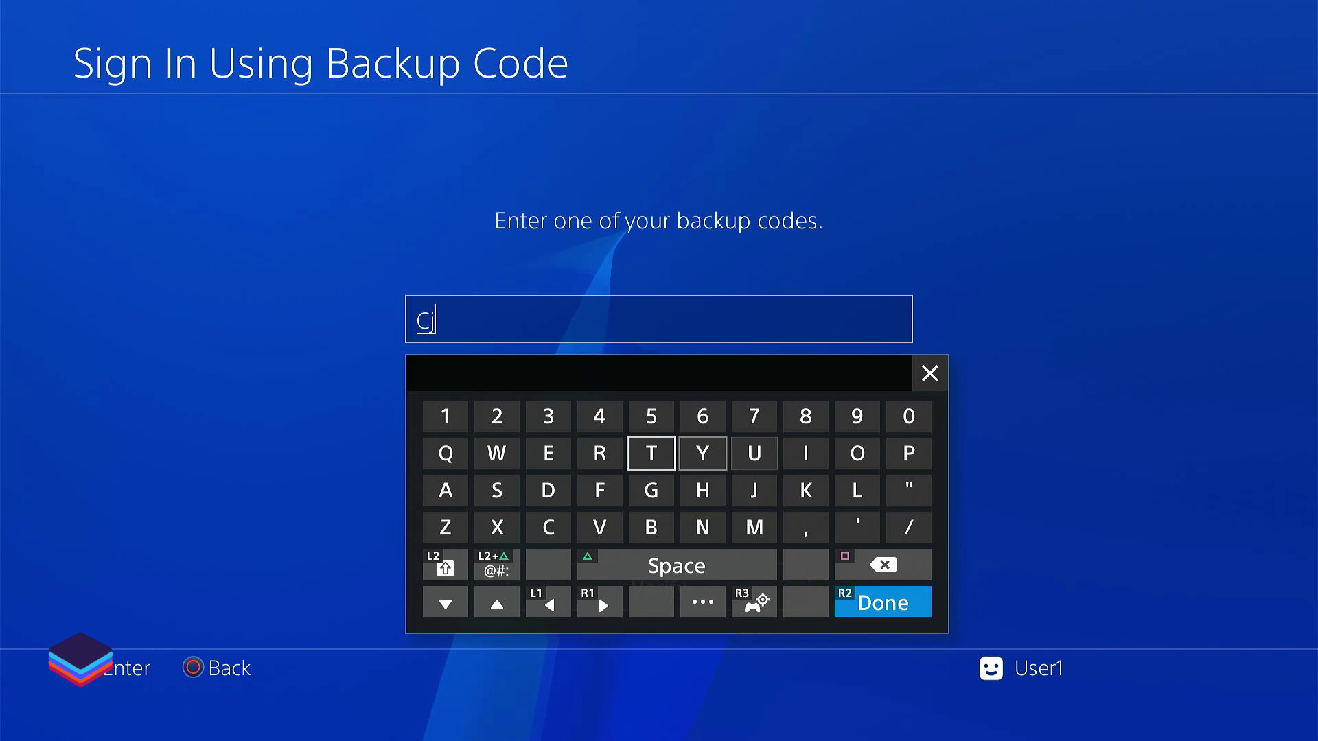
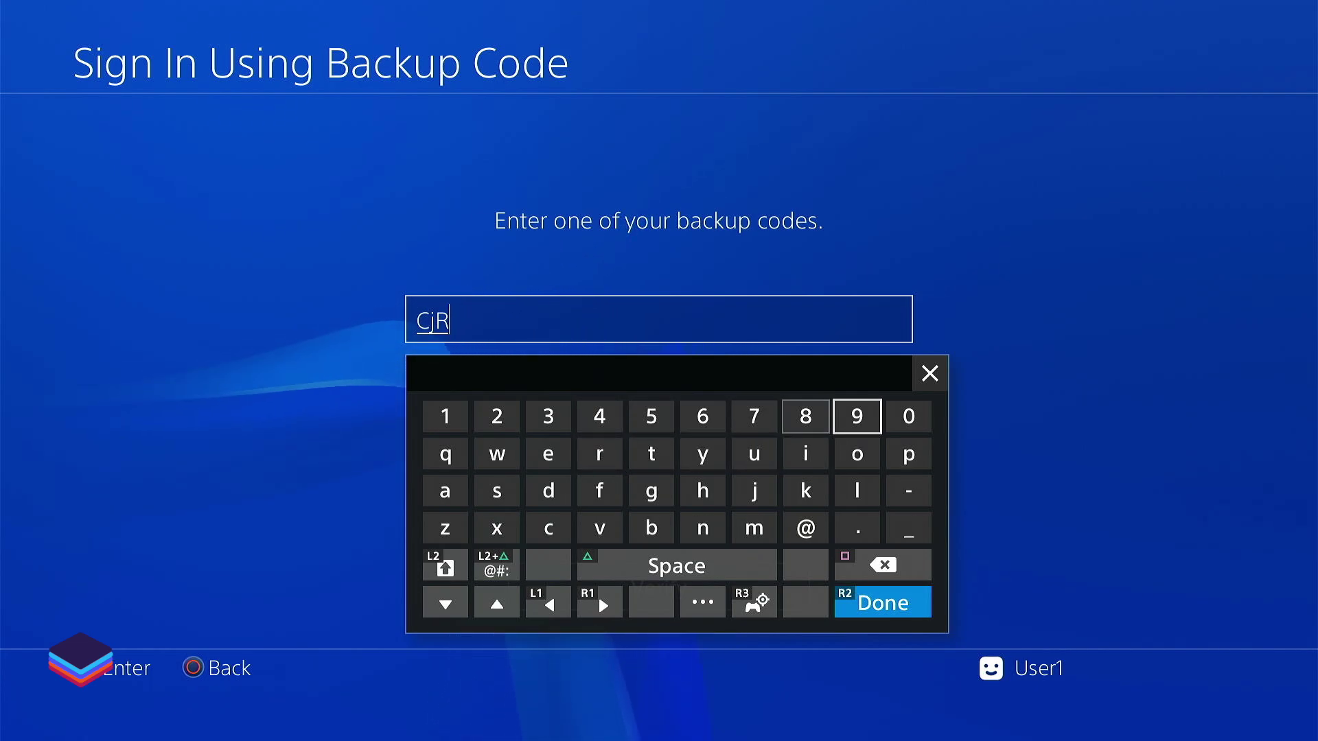
{"action": "key", "text": "Left"}
{"action": "key", "text": "Left"}
{"action": "key", "text": "Left"}
{"action": "key", "text": "Left"}
{"action": "key", "text": "Left"}
{"action": "key", "text": "Left"}
{"action": "key", "text": "Down"}
{"action": "key", "text": "Right"}
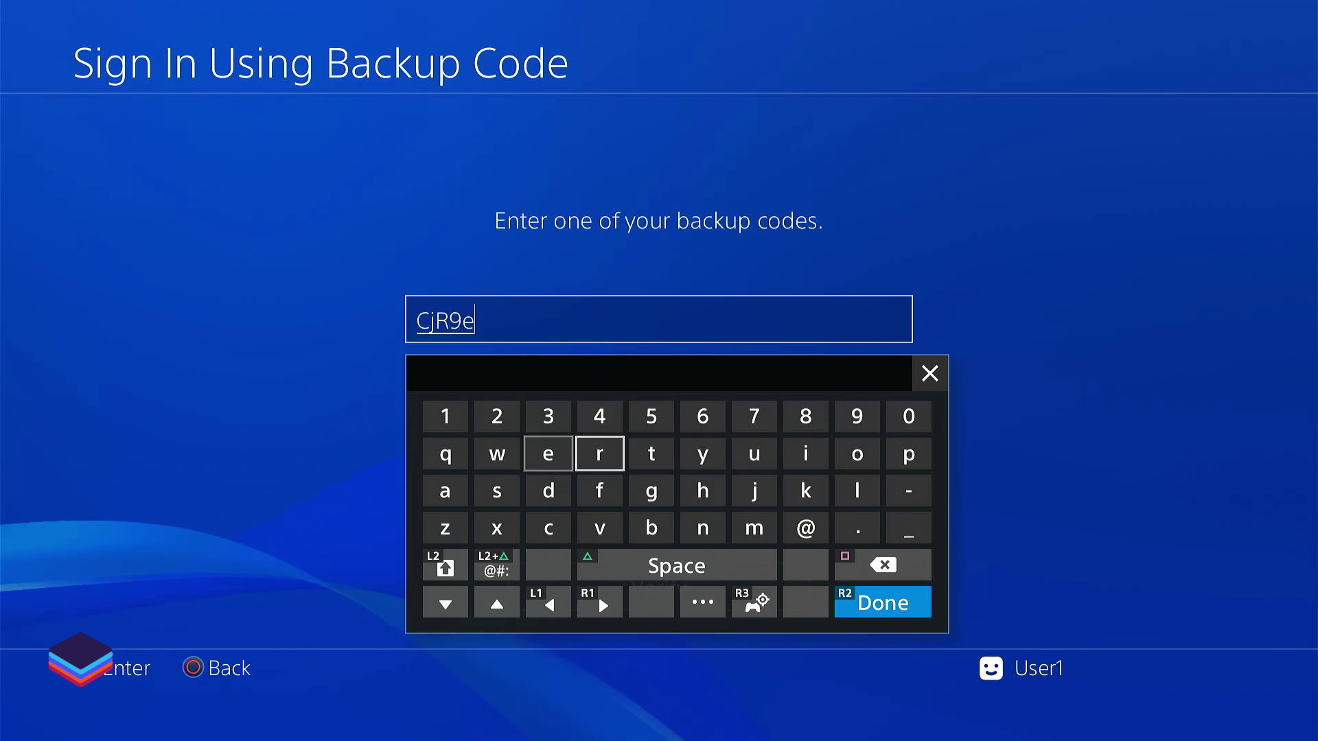
{"action": "key", "text": "Up"}
{"action": "key", "text": "Return"}
{"action": "key", "text": "Return"}
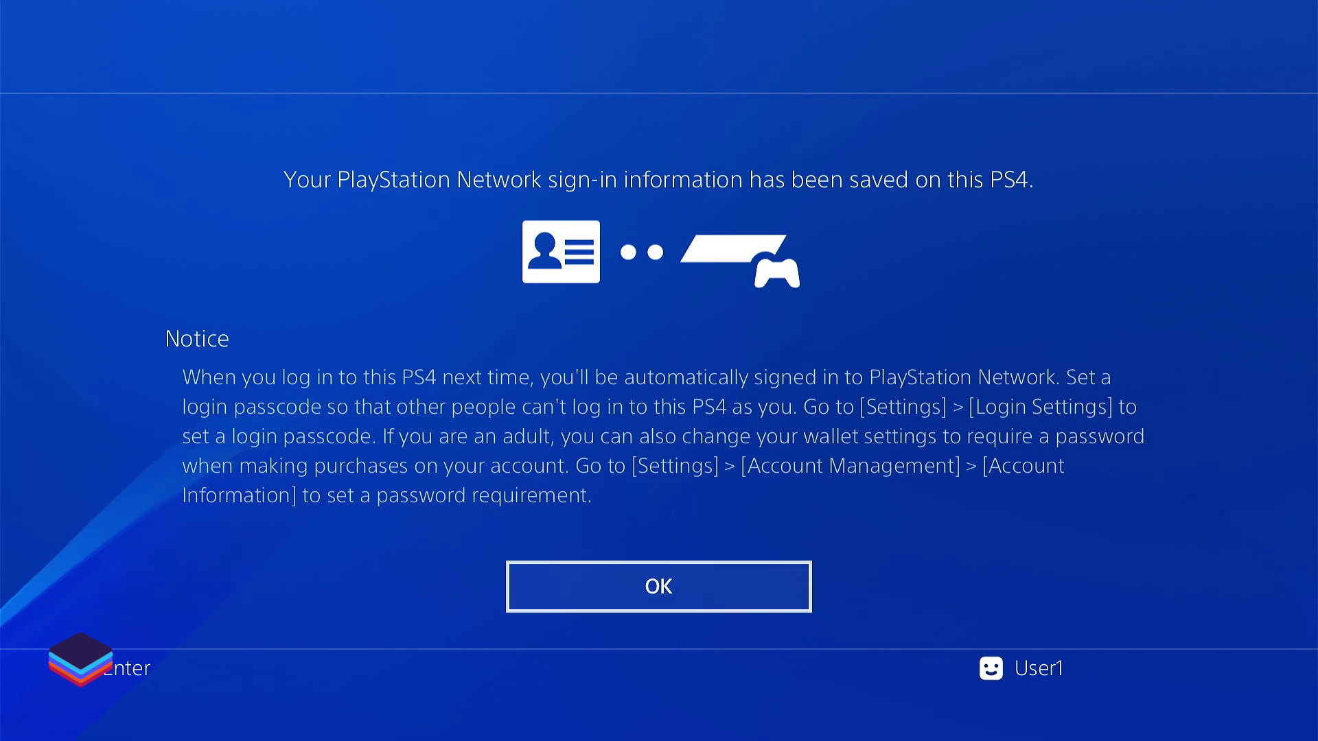
Step: Acknowledge the saved PSN sign-in notice and the 'user has been created' confirmation
{"action": "key", "text": "Return"}
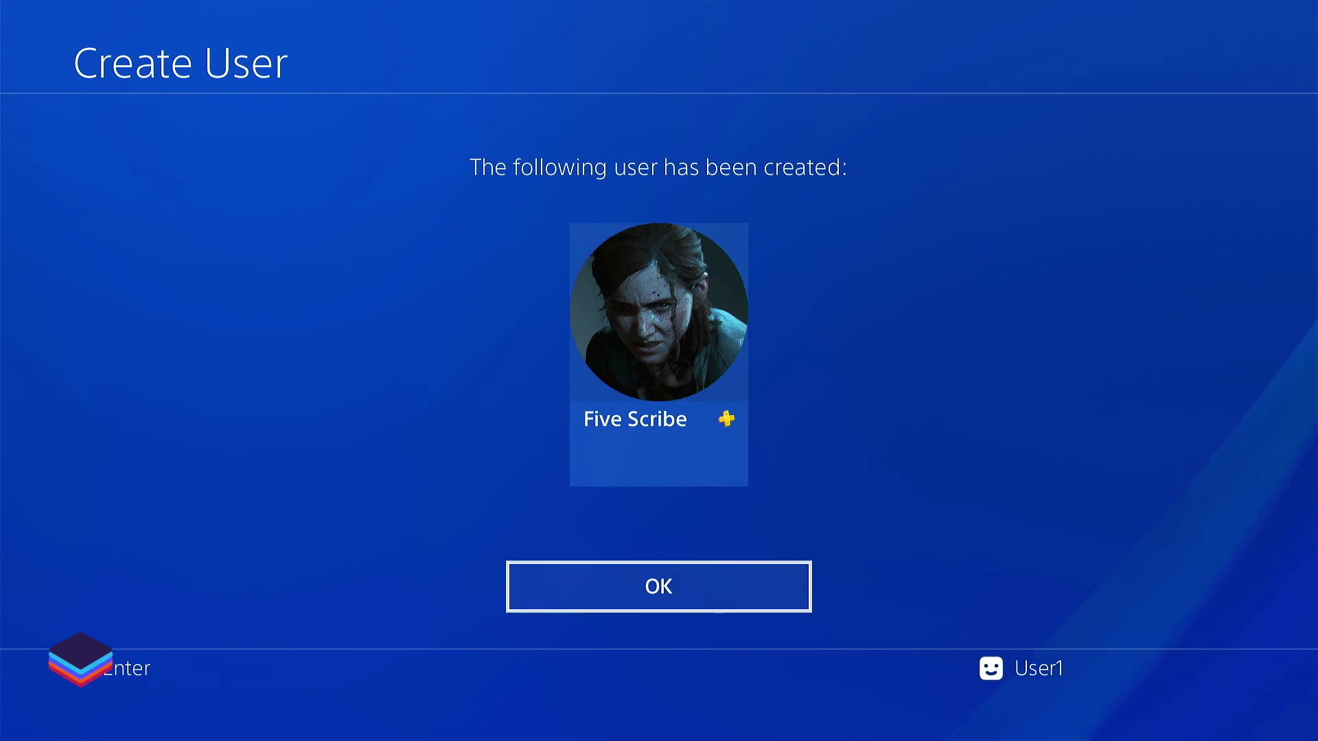
{"action": "key", "text": "Return"}
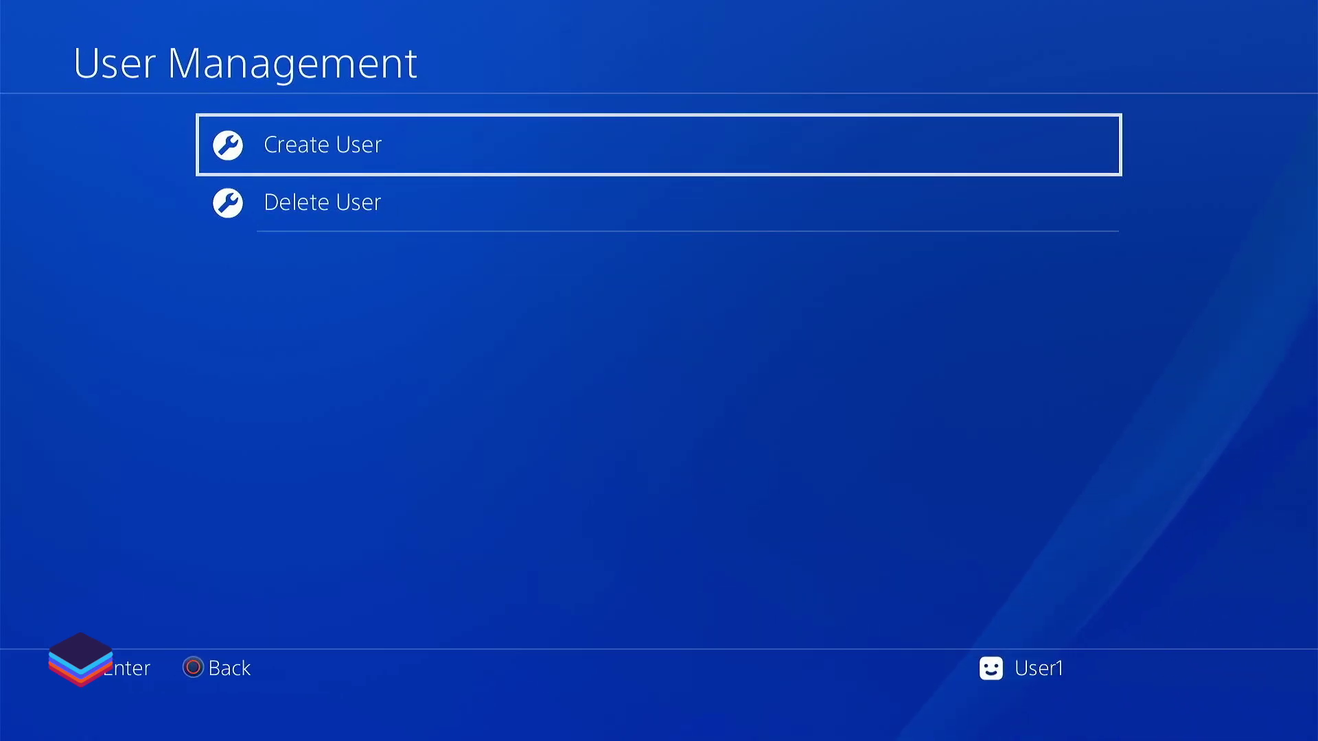
Step: Leave Settings and use Power > Switch User to log in as the new account
{"action": "key", "text": "Escape"}
{"action": "key", "text": "Escape"}
{"action": "key", "text": "Escape"}
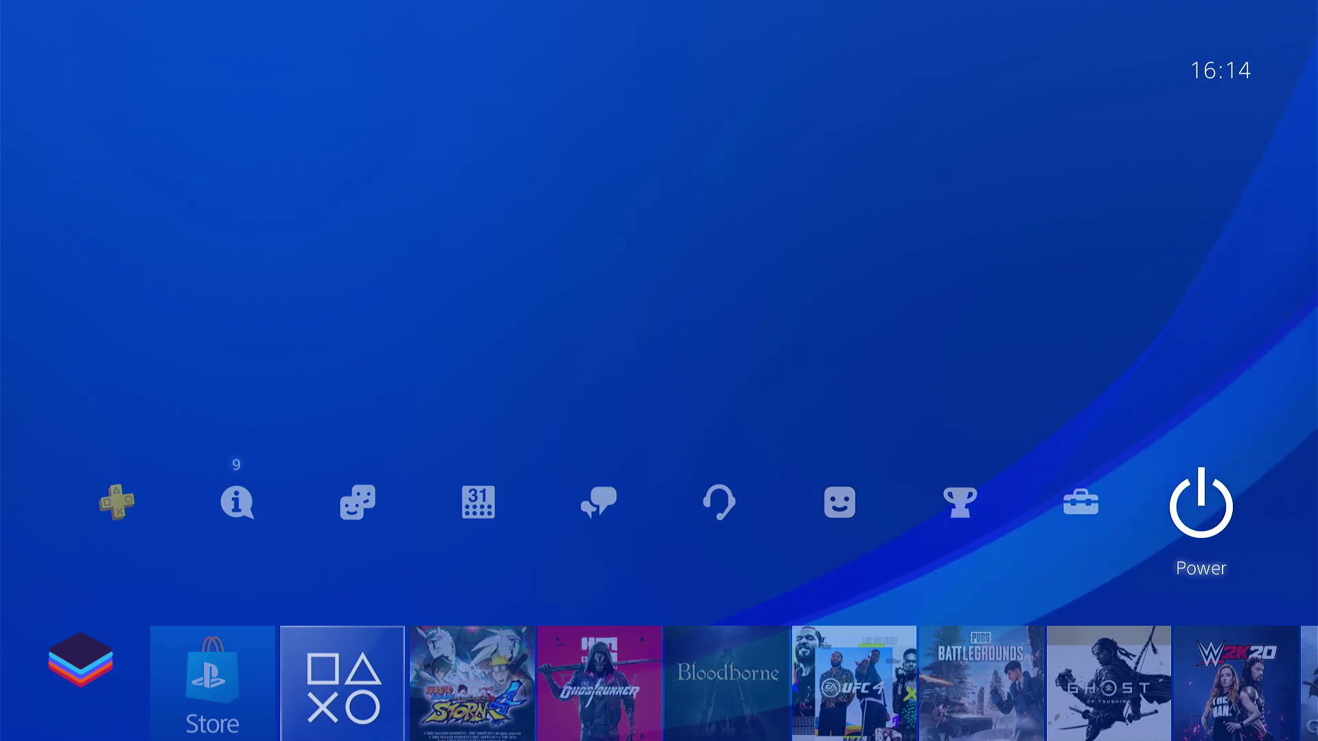
{"action": "key", "text": "Return"}
{"action": "key", "text": "Up"}
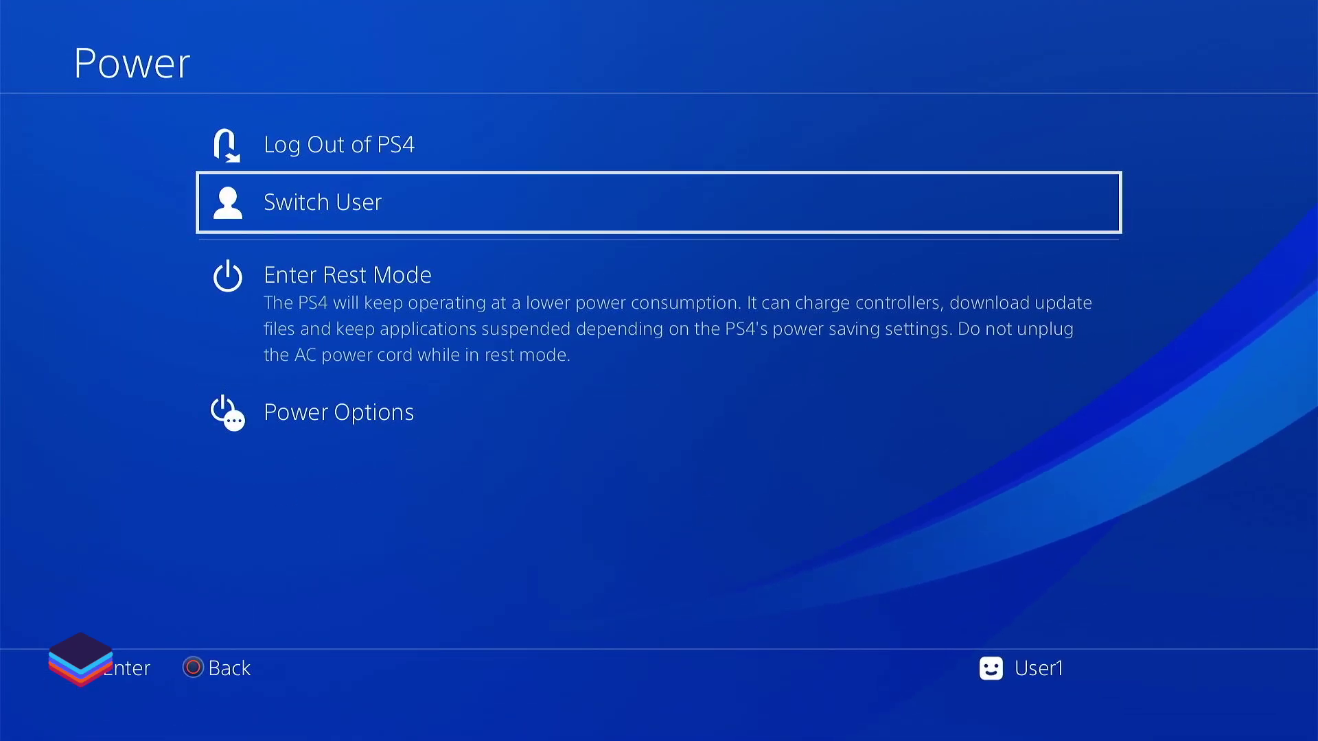
{"action": "key", "text": "Return"}
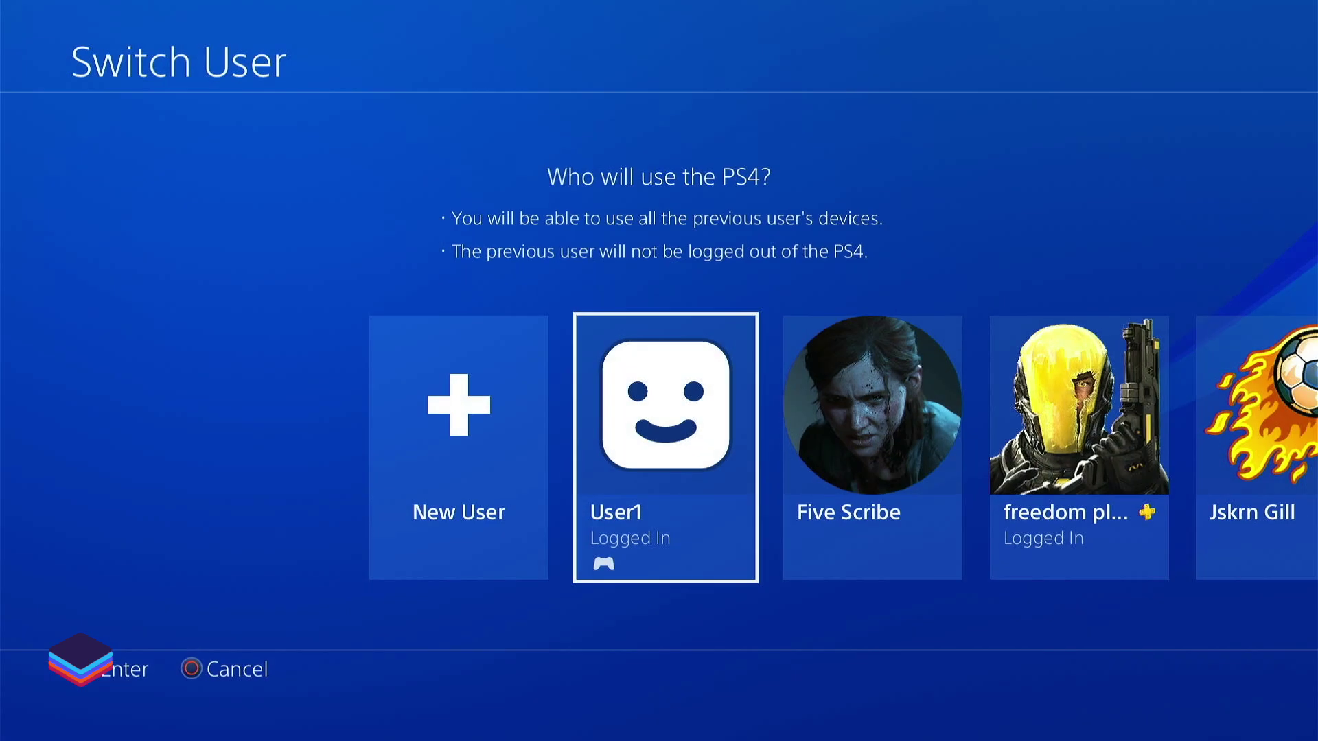
{"action": "key", "text": "Right"}
{"action": "key", "text": "Return"}
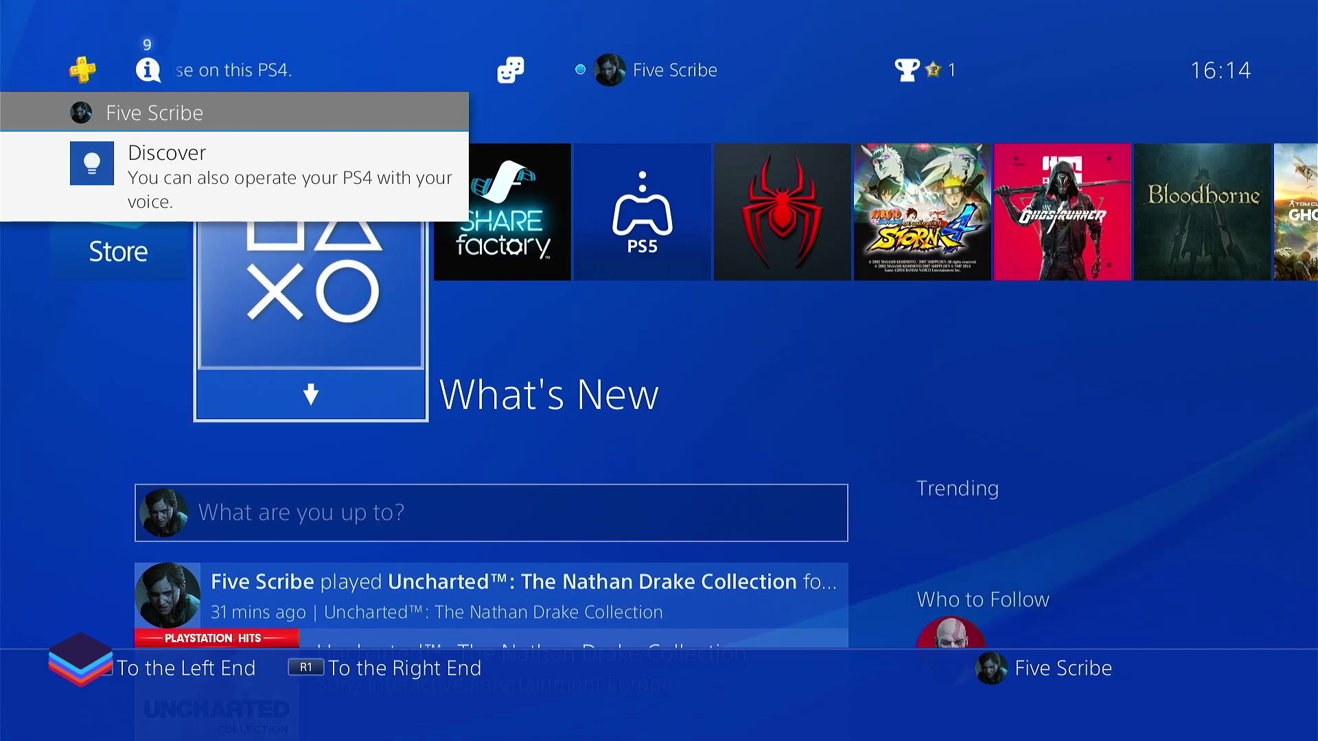
Step: View the new user's profile from the function area, then leave it
{"action": "key", "text": "Up"}
{"action": "key", "text": "Right"}
{"action": "key", "text": "Right"}
{"action": "key", "text": "Right"}
{"action": "key", "text": "Right"}
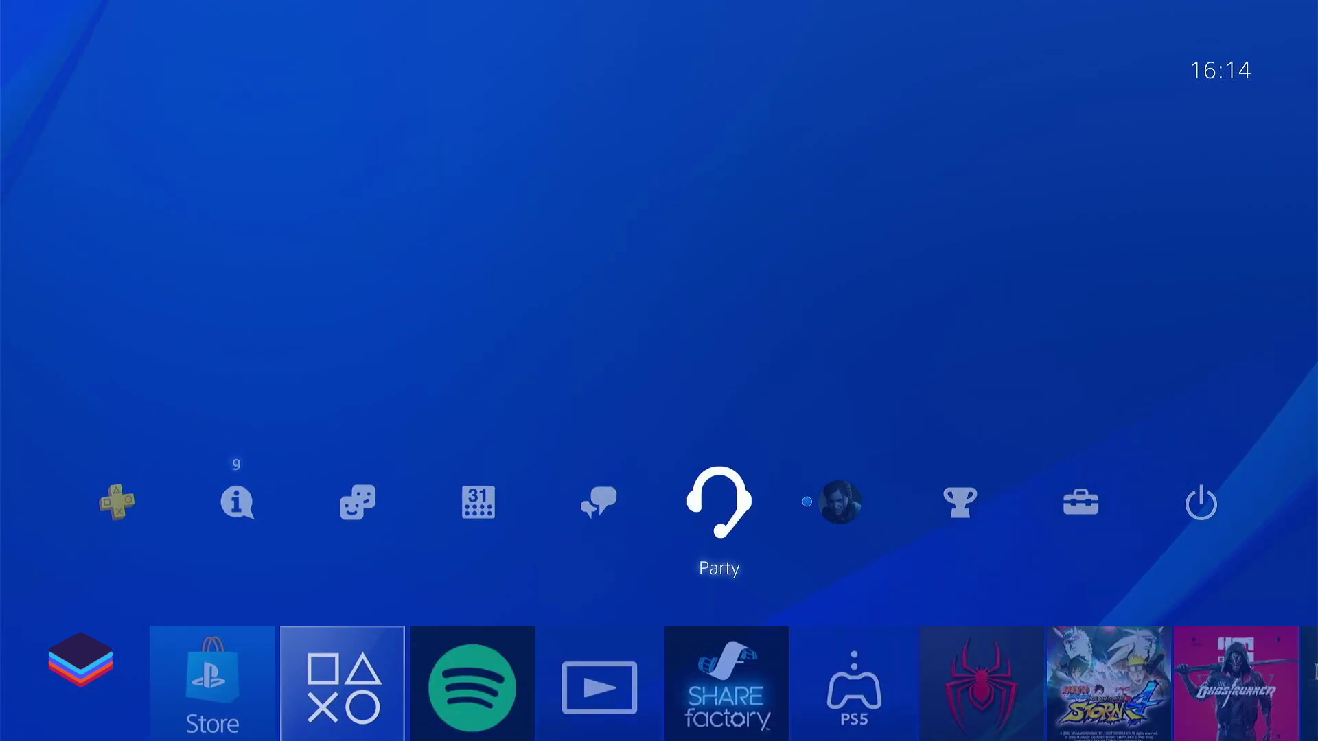
{"action": "key", "text": "Right"}
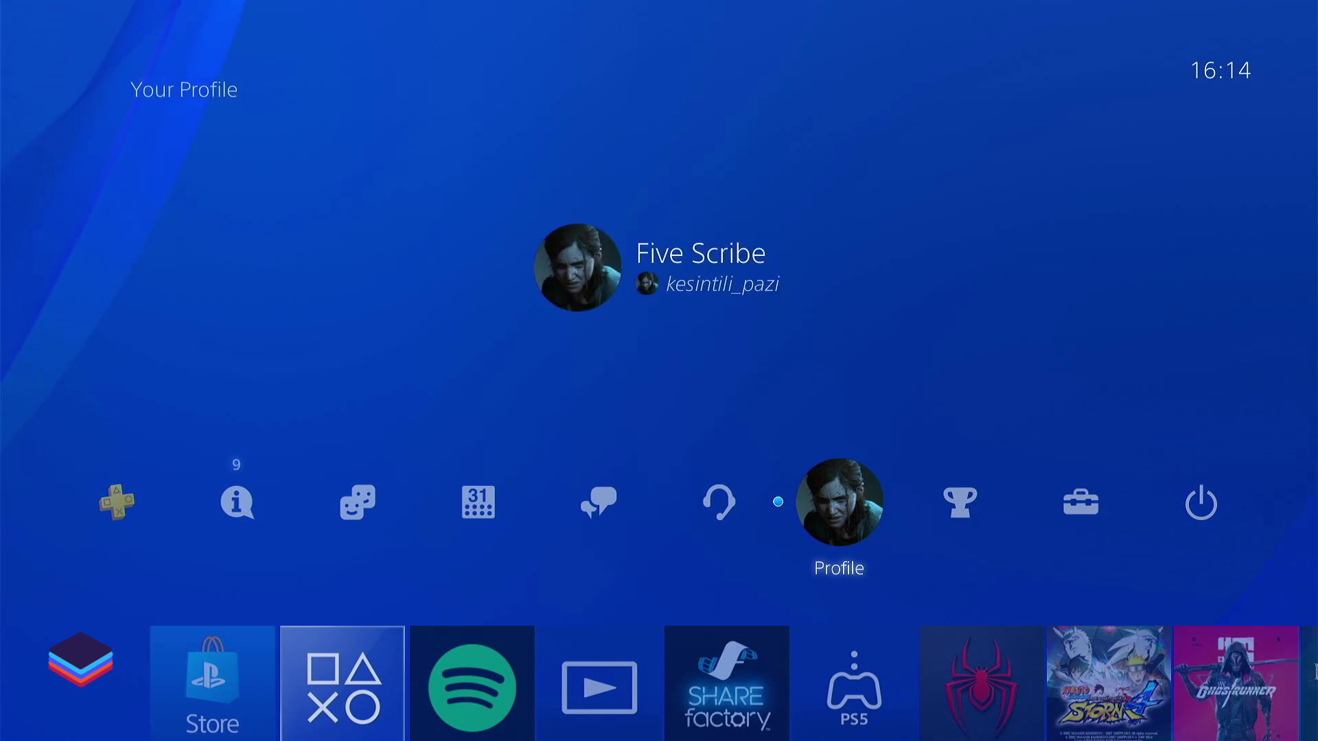
{"action": "key", "text": "Return"}
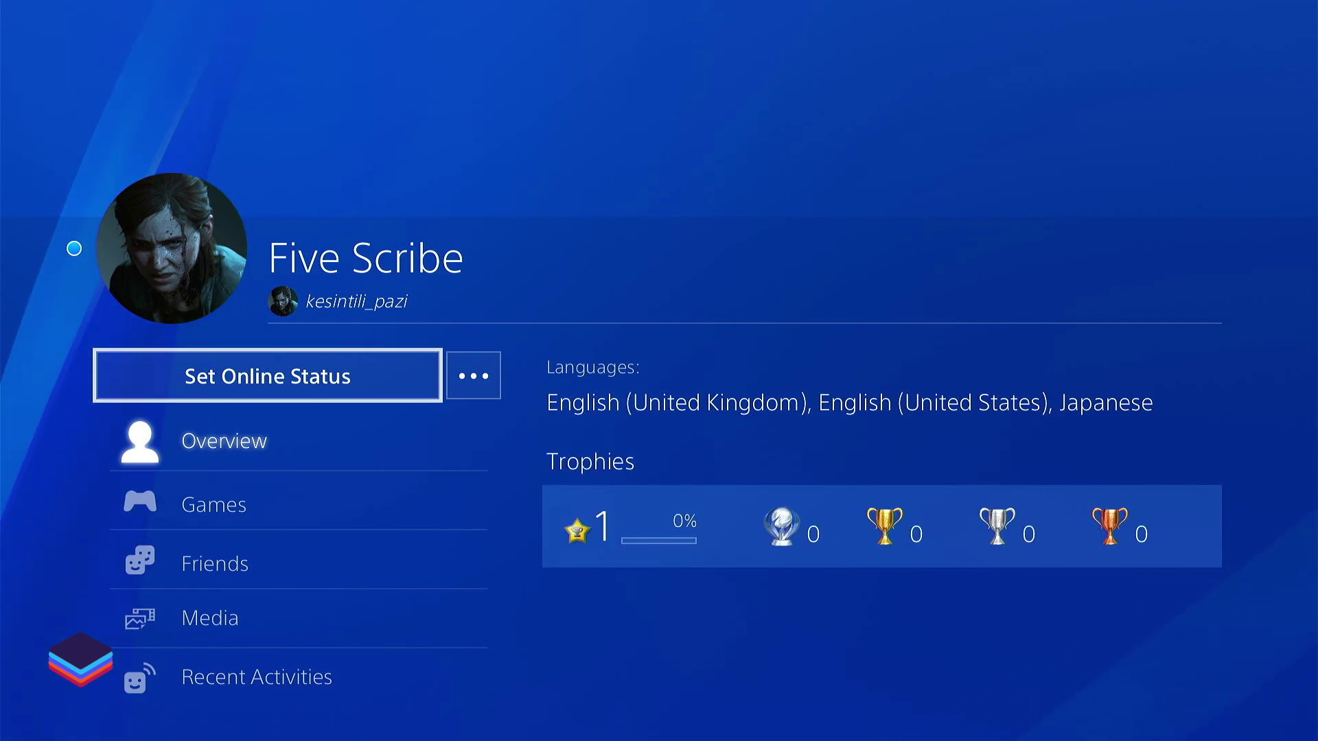
{"action": "key", "text": "Escape"}
Step: Launch the PS Plus app from the home content row
{"action": "key", "text": "Down"}
{"action": "key", "text": "Right"}
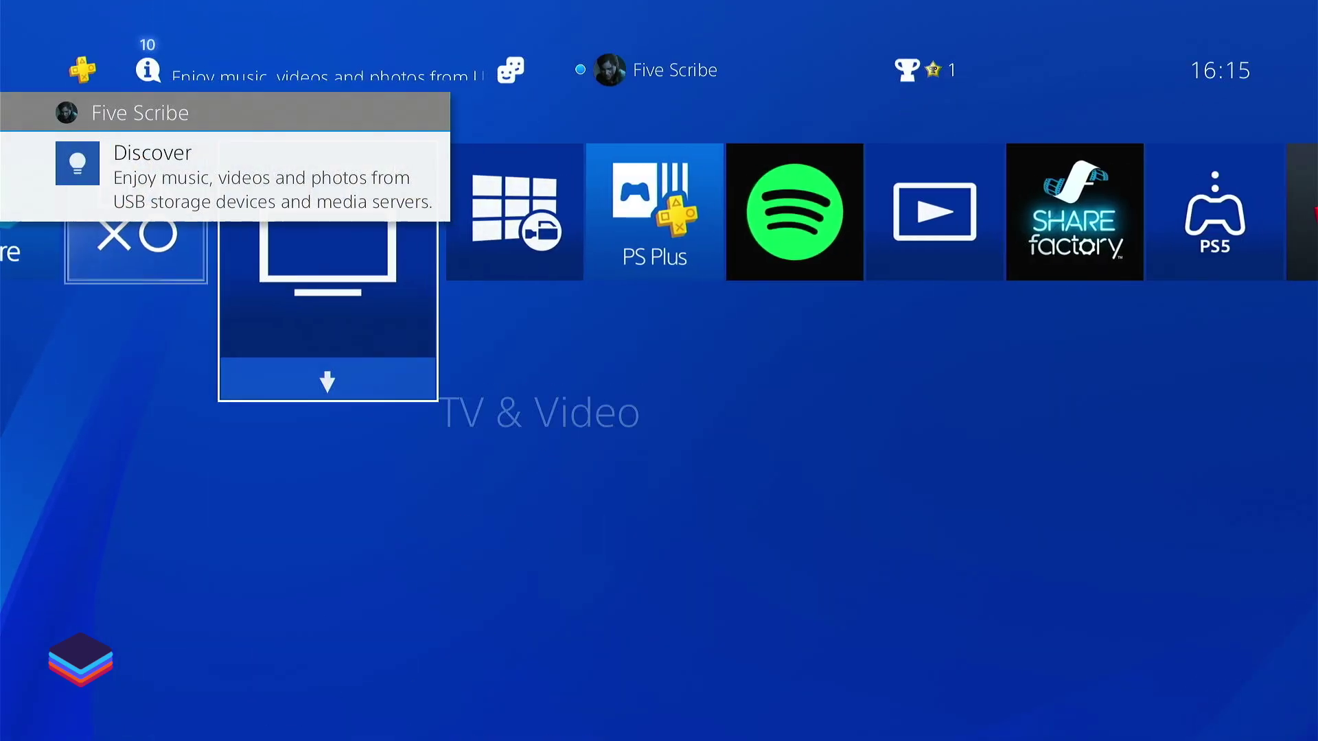
{"action": "key", "text": "Right"}
{"action": "key", "text": "Right"}
{"action": "key", "text": "Right"}
{"action": "key", "text": "Right"}
{"action": "key", "text": "Right"}
{"action": "key", "text": "Left"}
{"action": "key", "text": "Left"}
{"action": "key", "text": "Left"}
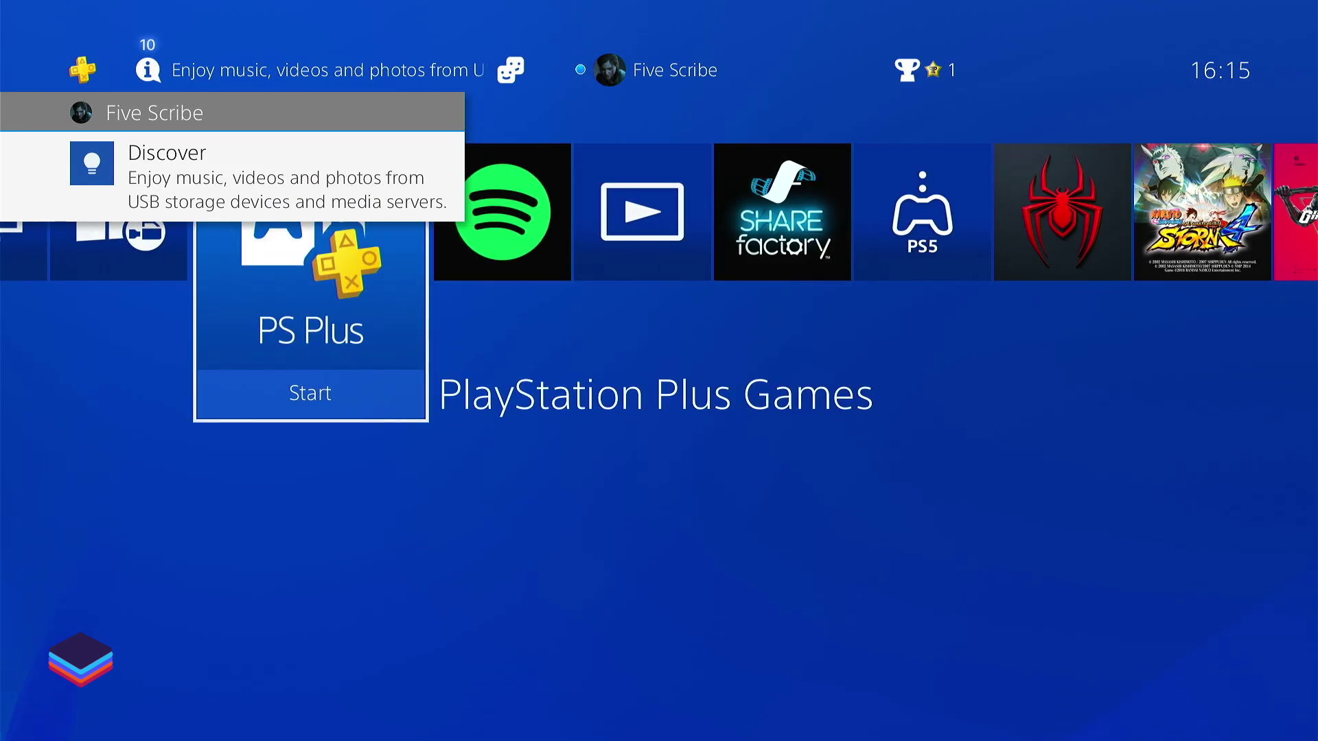
{"action": "key", "text": "Return"}
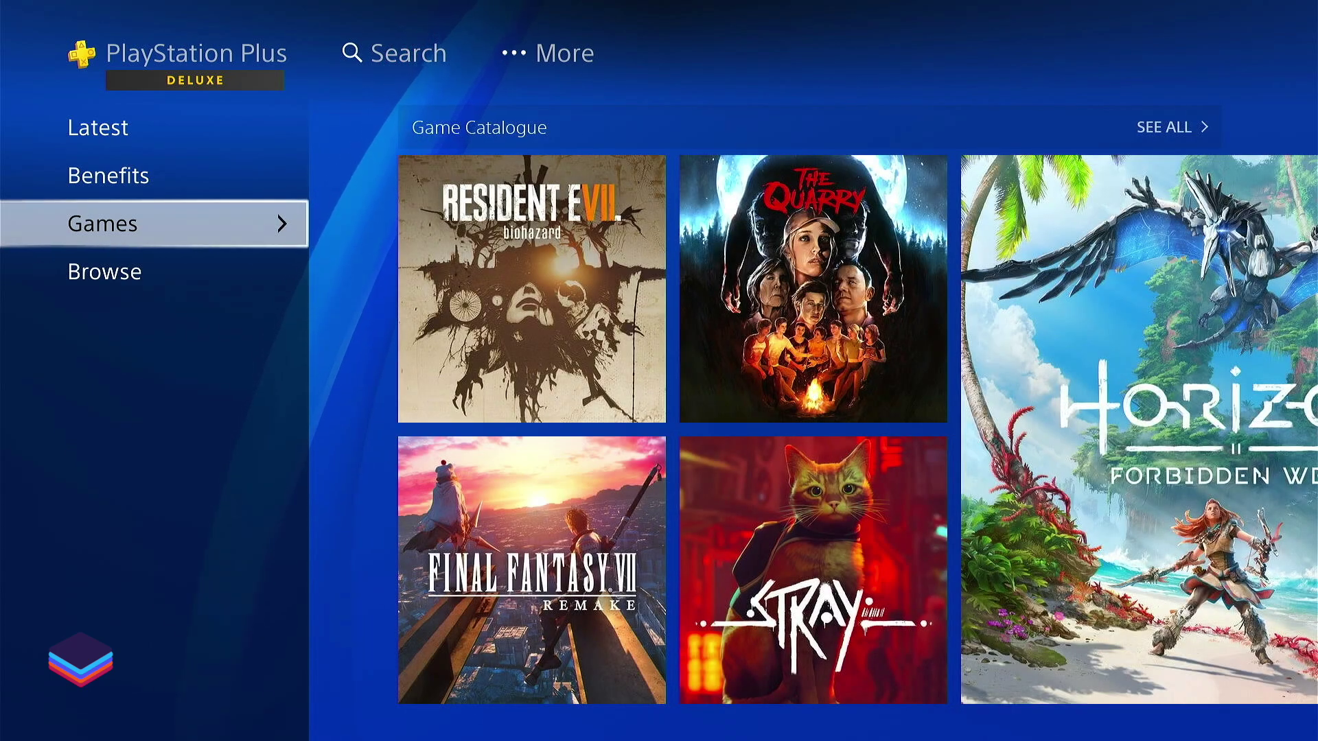
Step: Open the Evil Dead: The Game store page from PS Plus Monthly Games
{"action": "key", "text": "Right"}
{"action": "key", "text": "Right"}
{"action": "key", "text": "Down"}
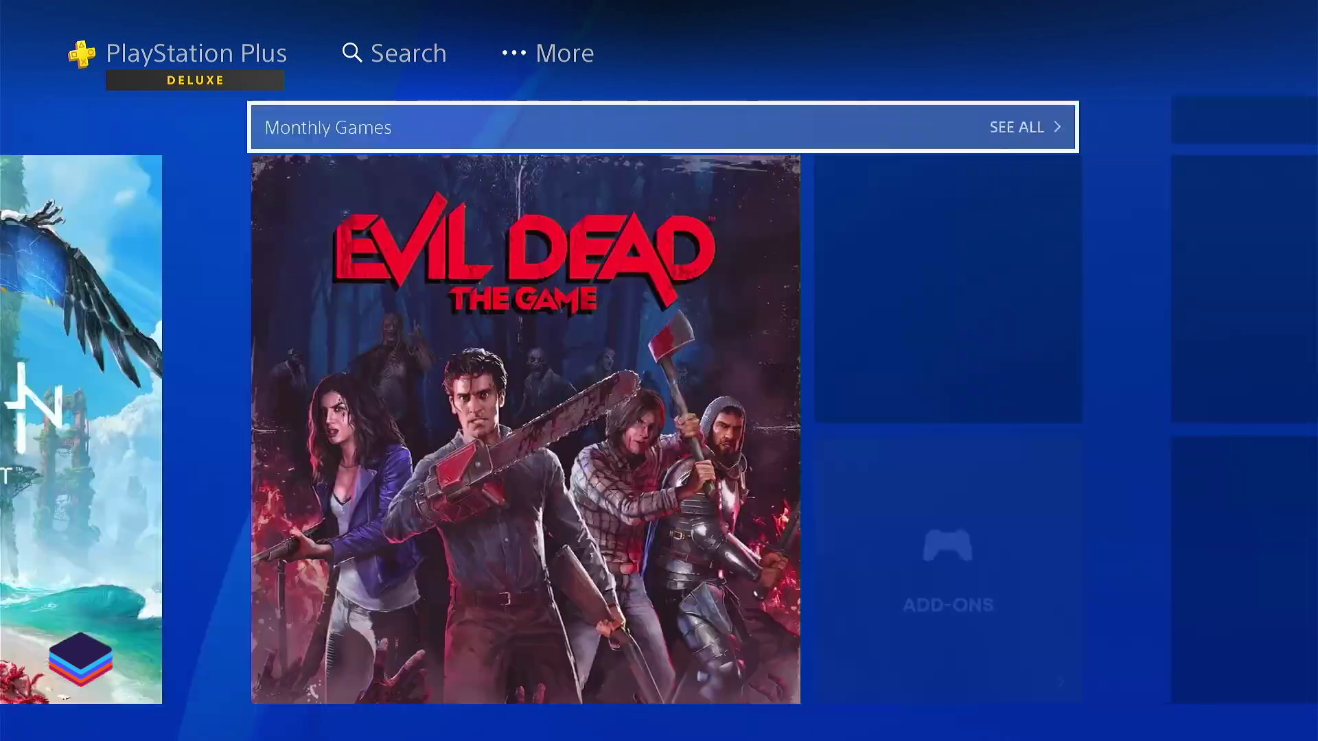
{"action": "key", "text": "Right"}
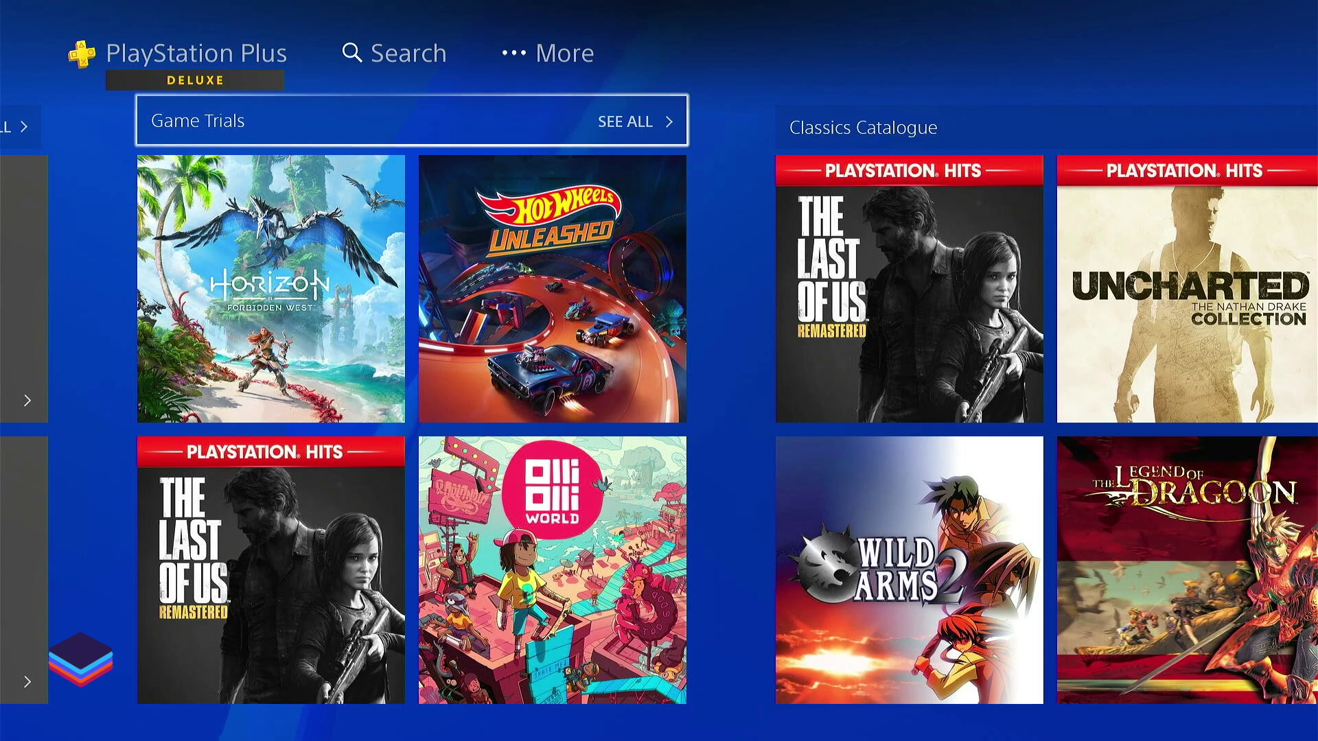
{"action": "key", "text": "Right"}
{"action": "key", "text": "Left"}
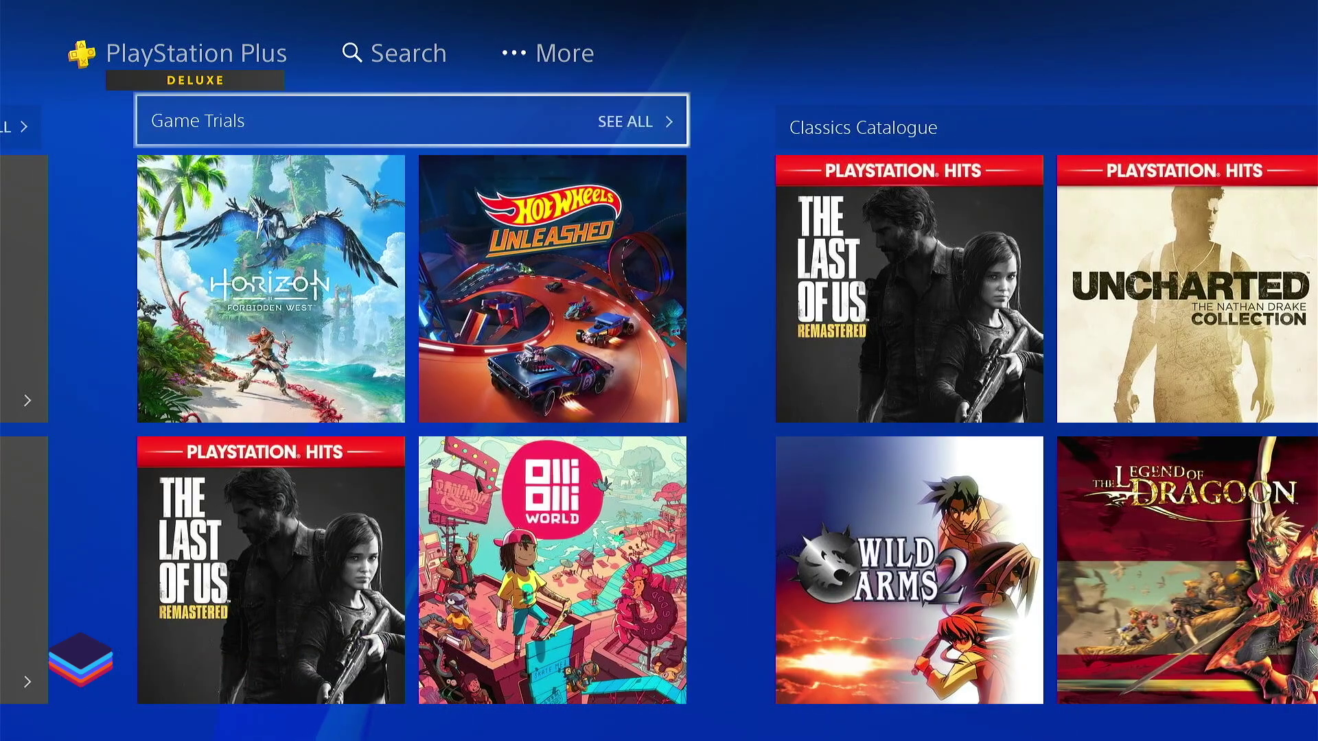
{"action": "key", "text": "Left"}
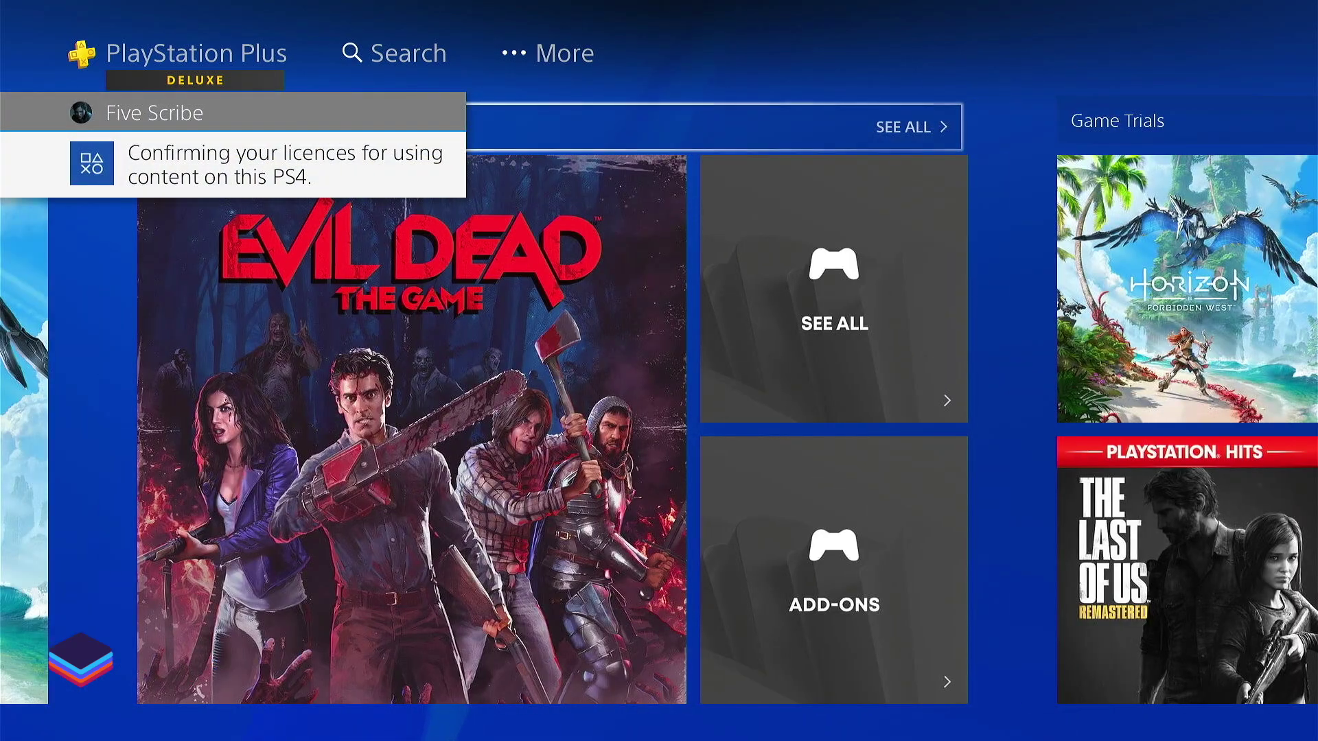
{"action": "key", "text": "Return"}
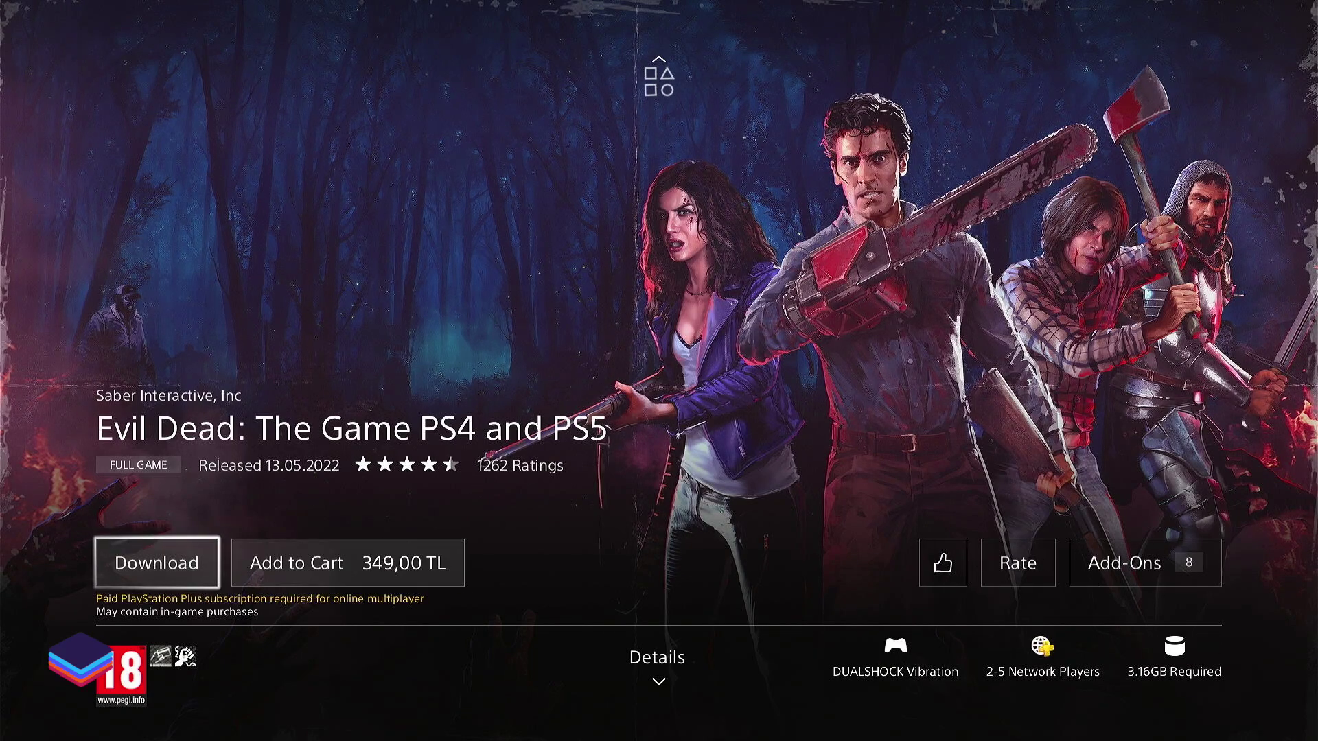
Step: Start downloading Evil Dead: The Game and return to the home screen
{"action": "key", "text": "Return"}
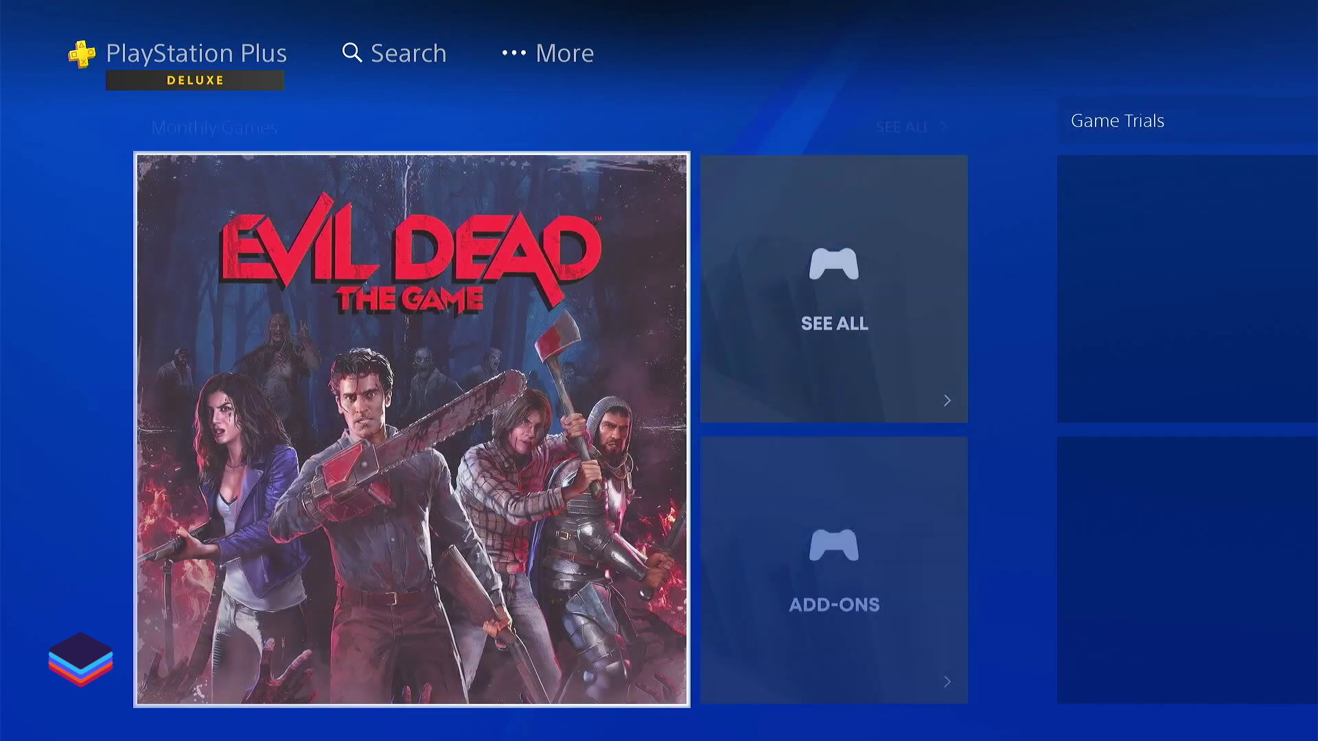
{"action": "key", "text": "Left"}
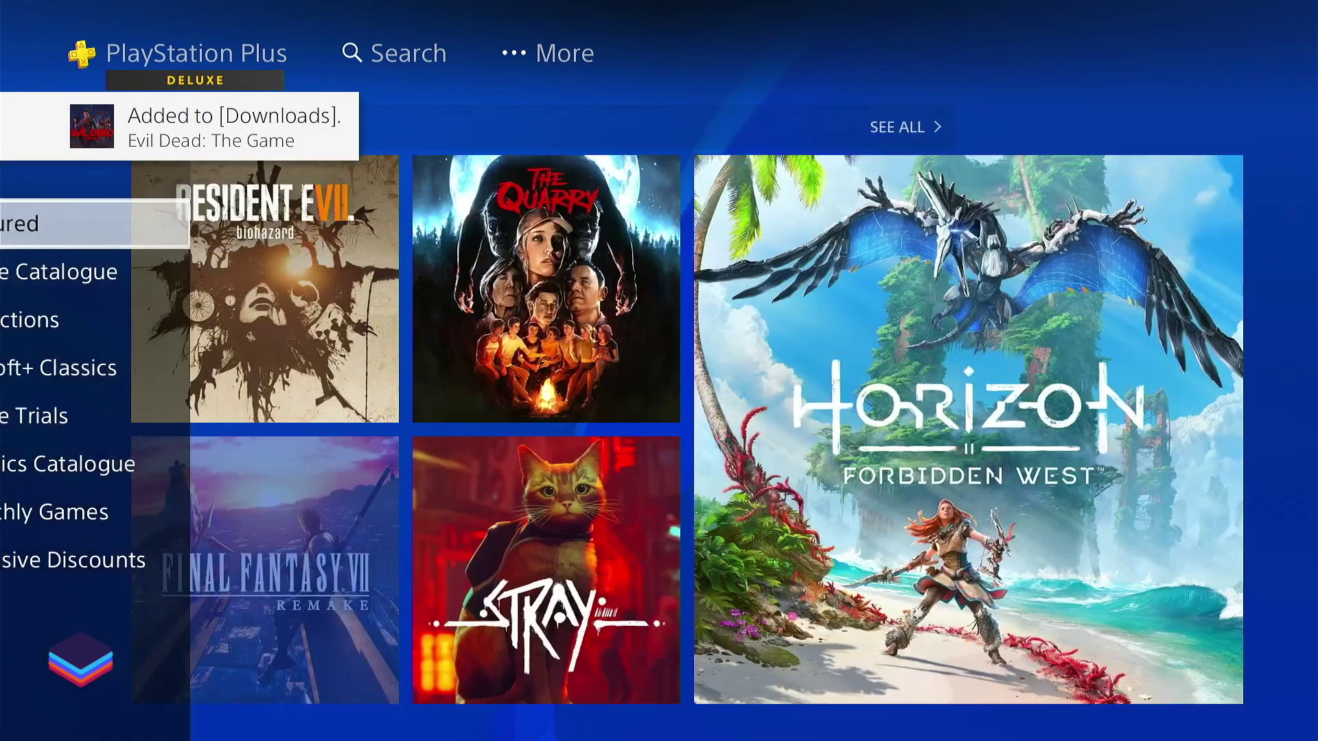
{"action": "key", "text": "Left"}
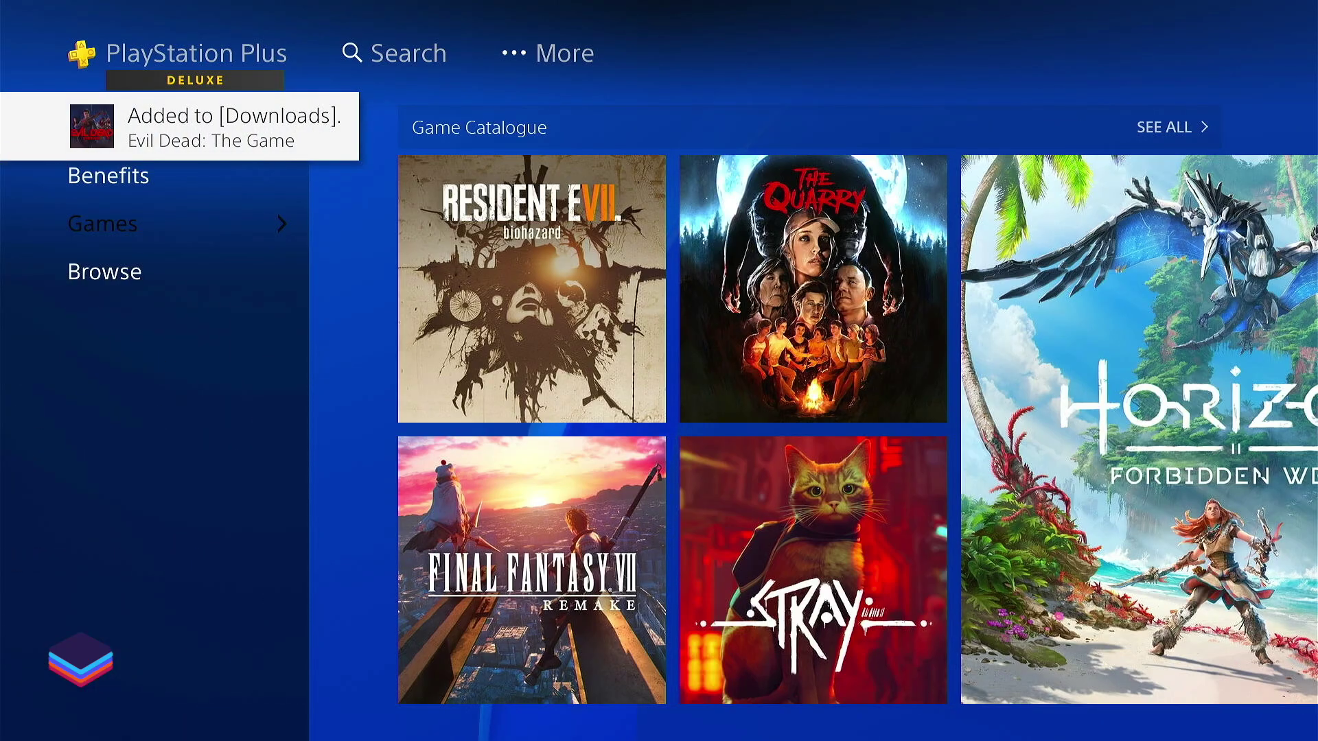
{"action": "key", "text": "Escape"}
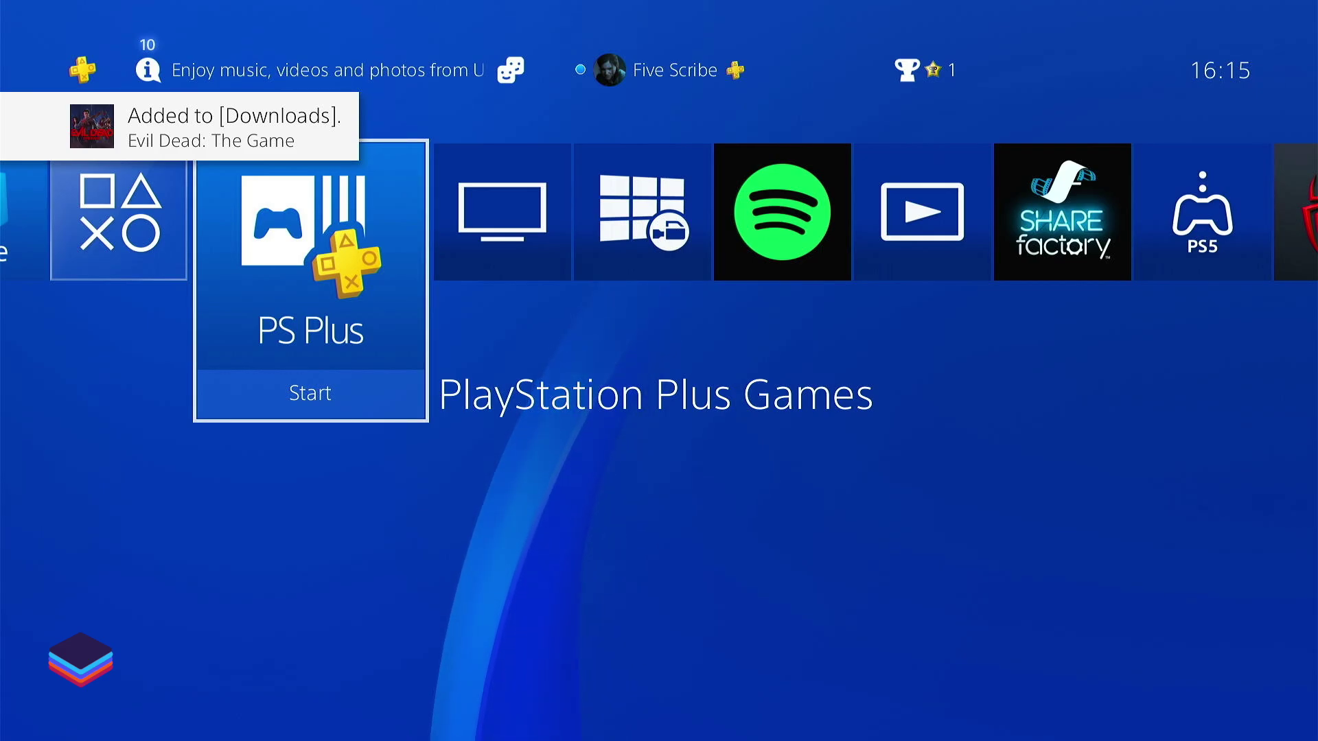
Step: Check the Downloads list in Notifications to see Evil Dead: The Game's progress
{"action": "key", "text": "End"}
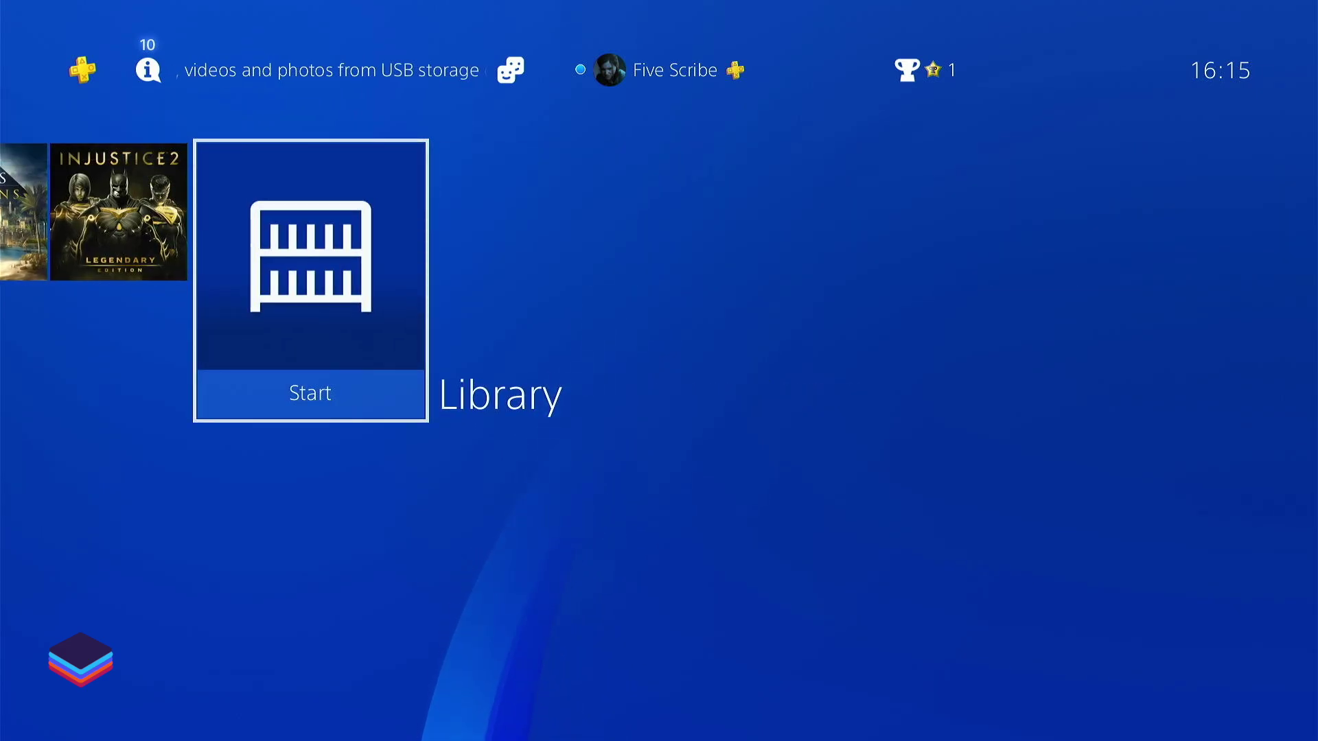
{"action": "key", "text": "Up"}
{"action": "key", "text": "Left"}
{"action": "key", "text": "Left"}
{"action": "key", "text": "Left"}
{"action": "key", "text": "Left"}
{"action": "key", "text": "Left"}
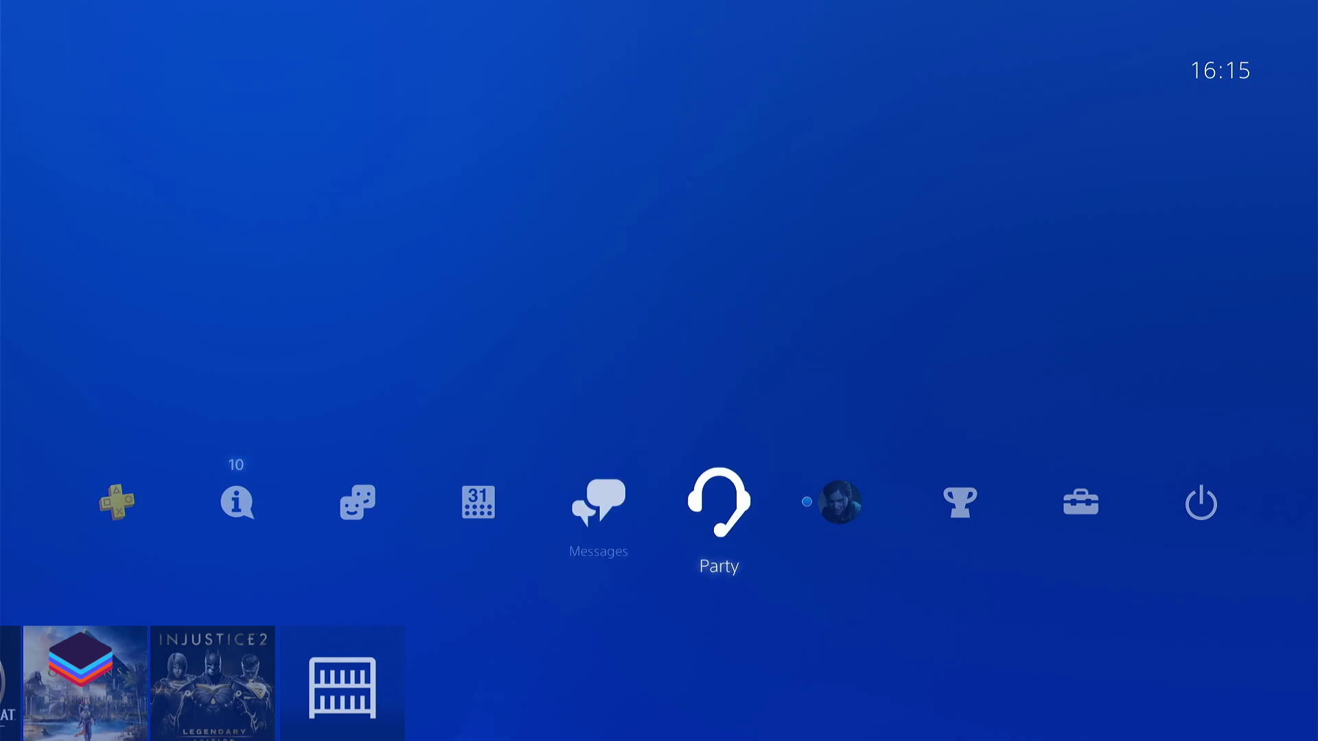
{"action": "key", "text": "Return"}
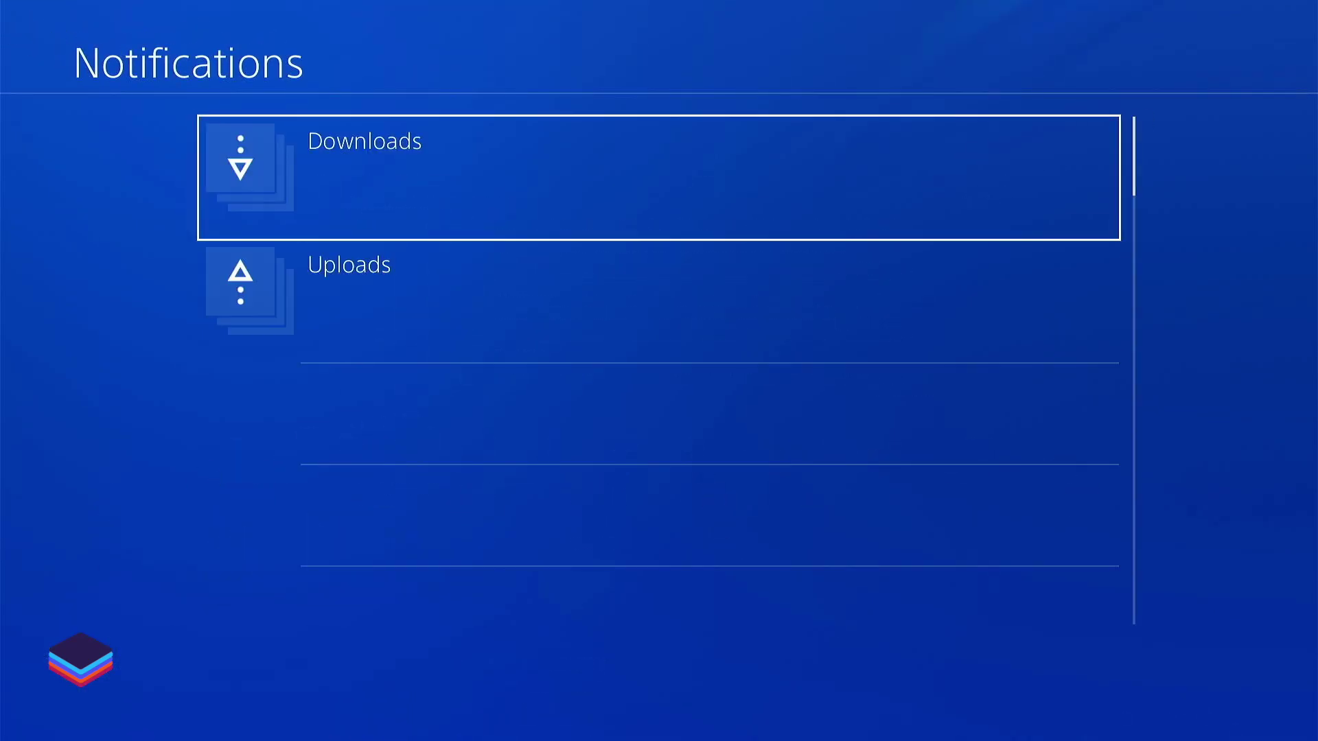
{"action": "key", "text": "Return"}
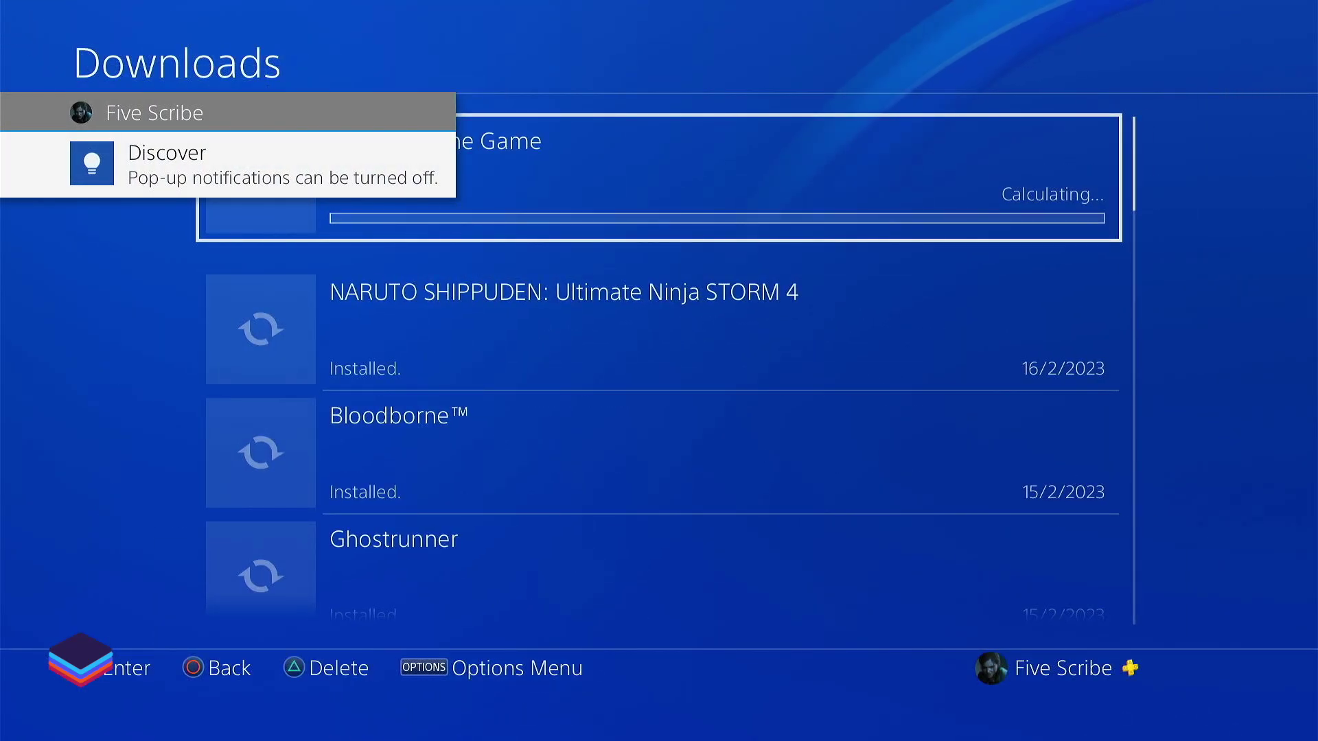